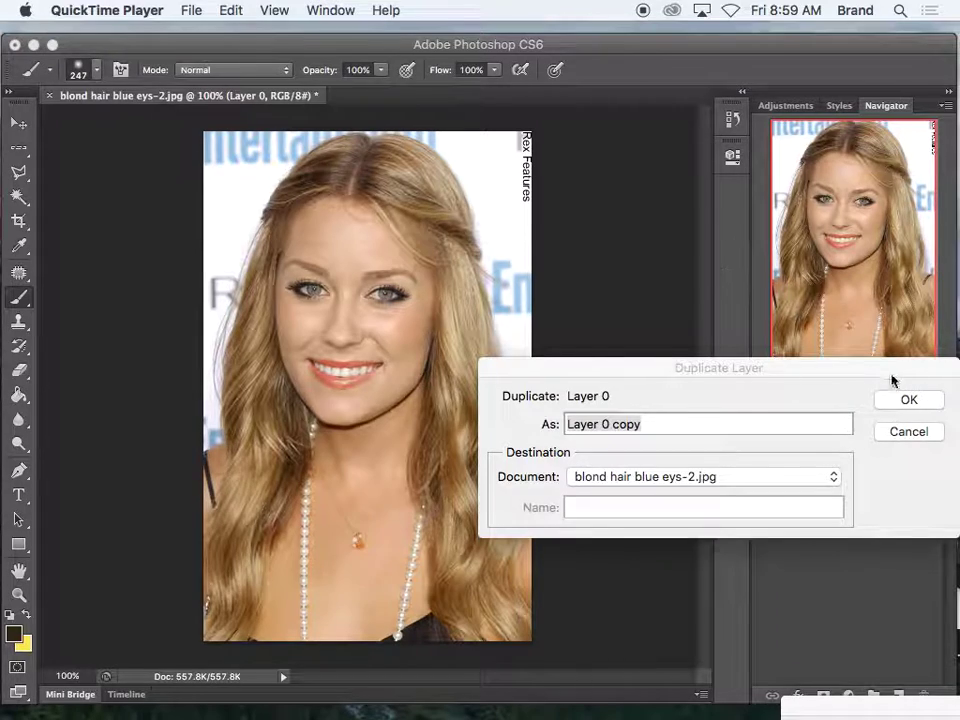
left_click(899, 404)
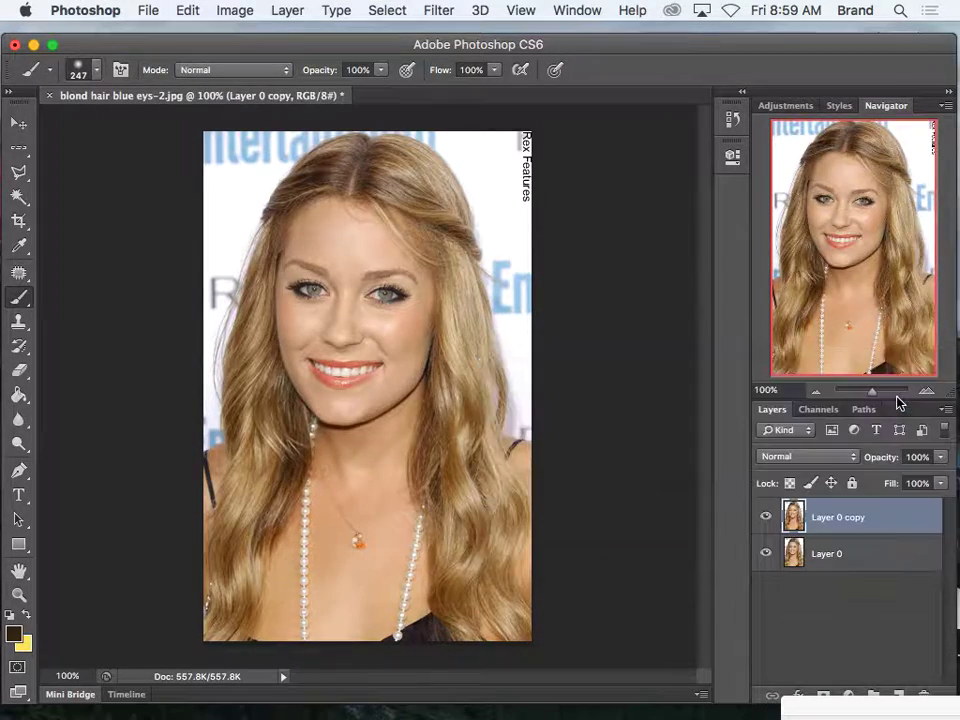
left_click_drag(873, 397, 885, 389)
left_click_drag(831, 214, 848, 198)
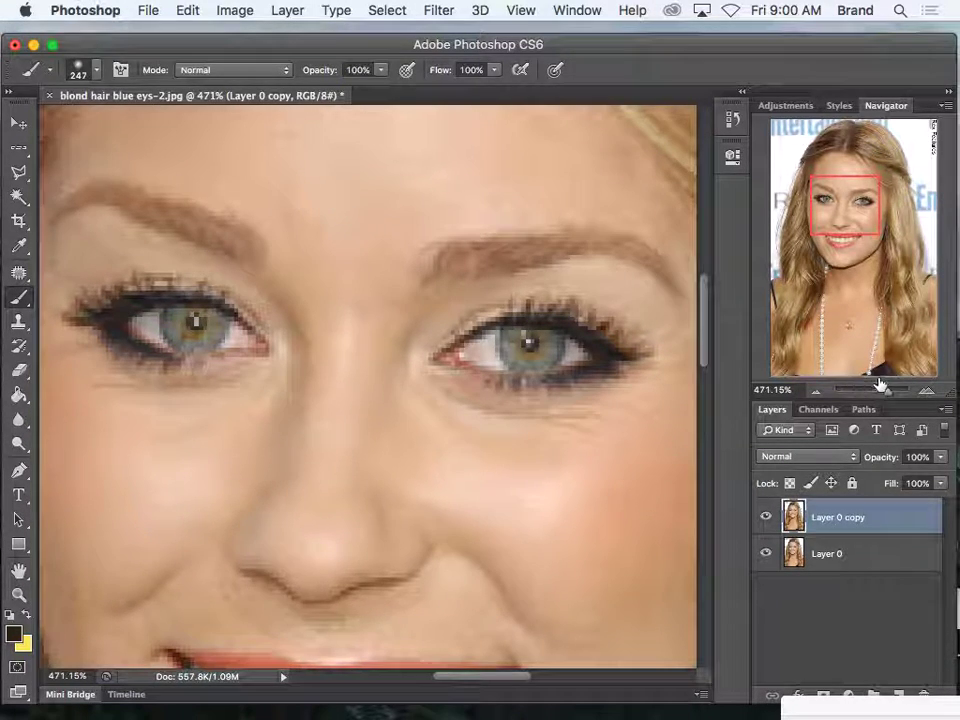
left_click_drag(890, 398, 885, 393)
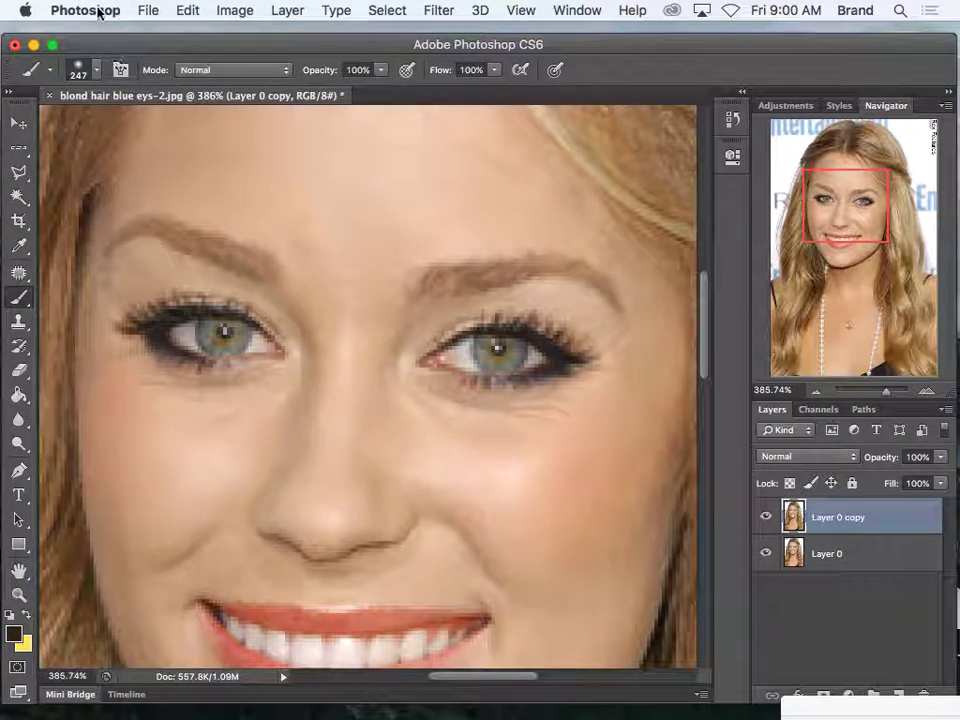
left_click(147, 11)
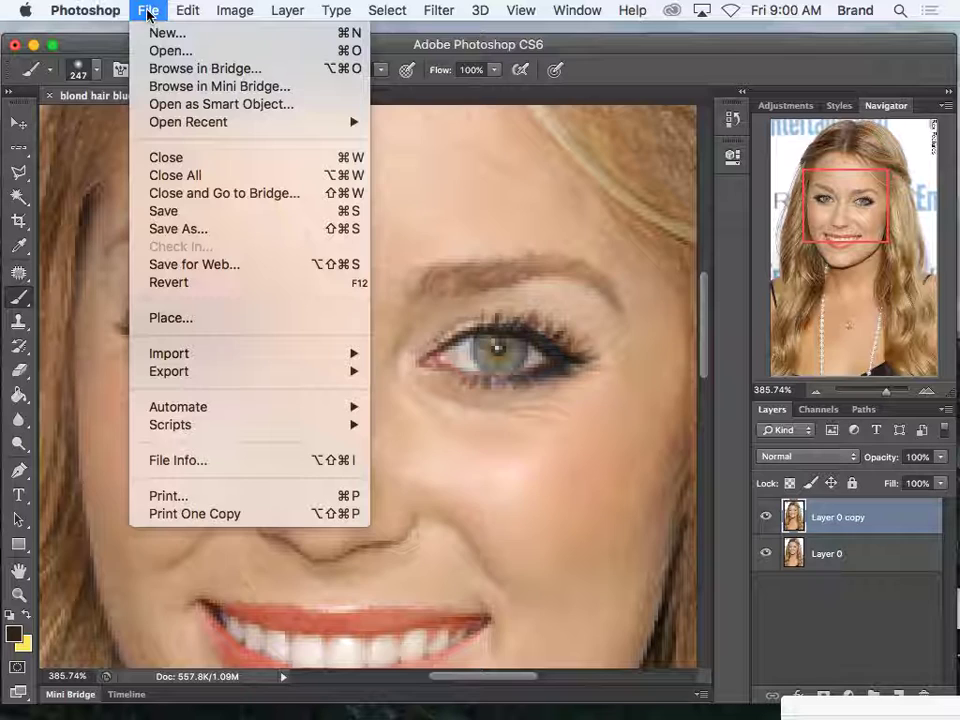
left_click(180, 158)
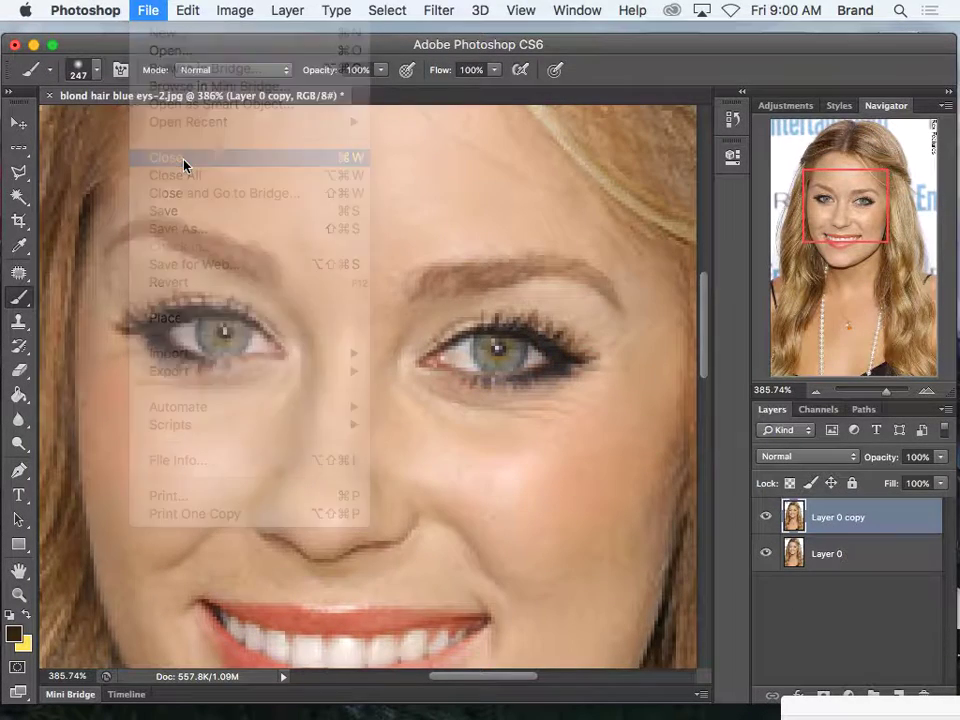
left_click(439, 275)
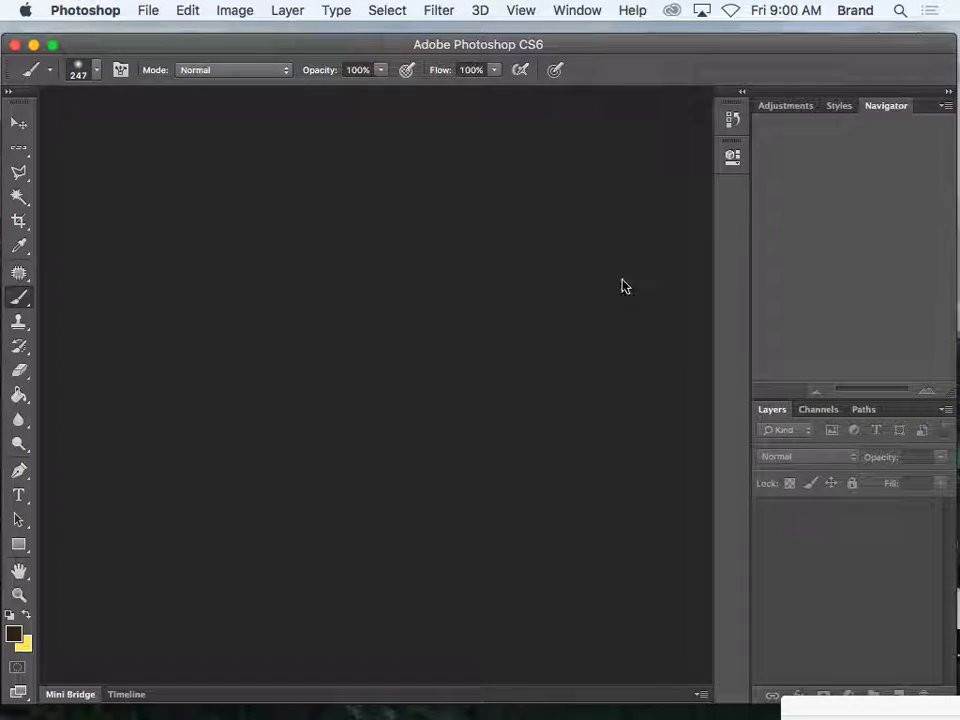
left_click_drag(667, 50, 377, 44)
left_click_drag(855, 166, 695, 700)
left_click_drag(283, 47, 548, 38)
Duplicate the Background layer as Background copy and convert the locked Background into a regular layer named Layer 0.
right_click(834, 514)
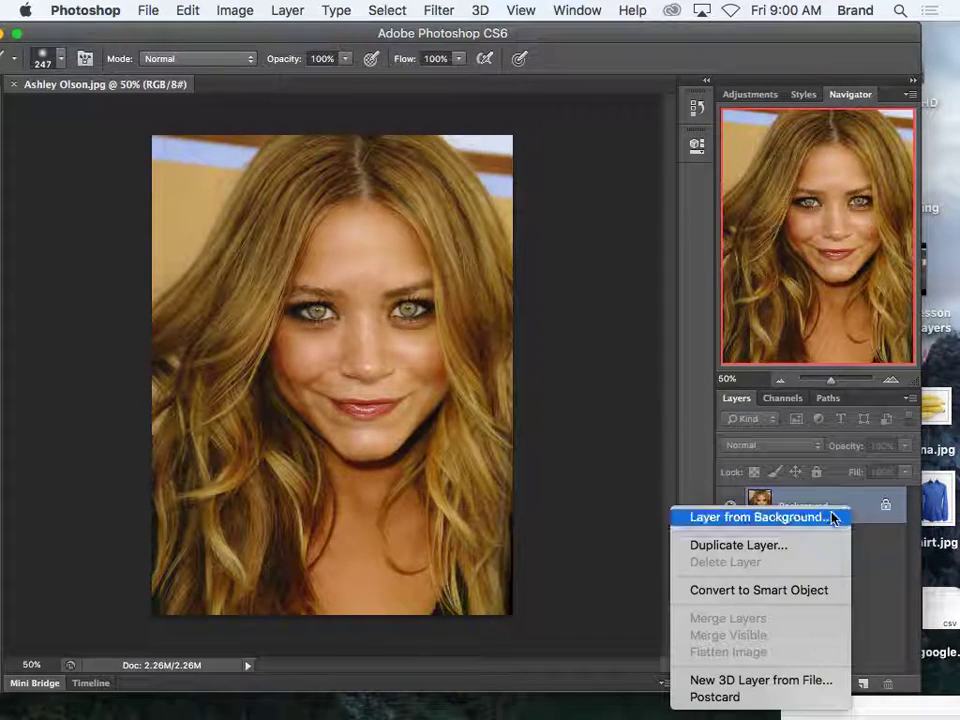
left_click(784, 544)
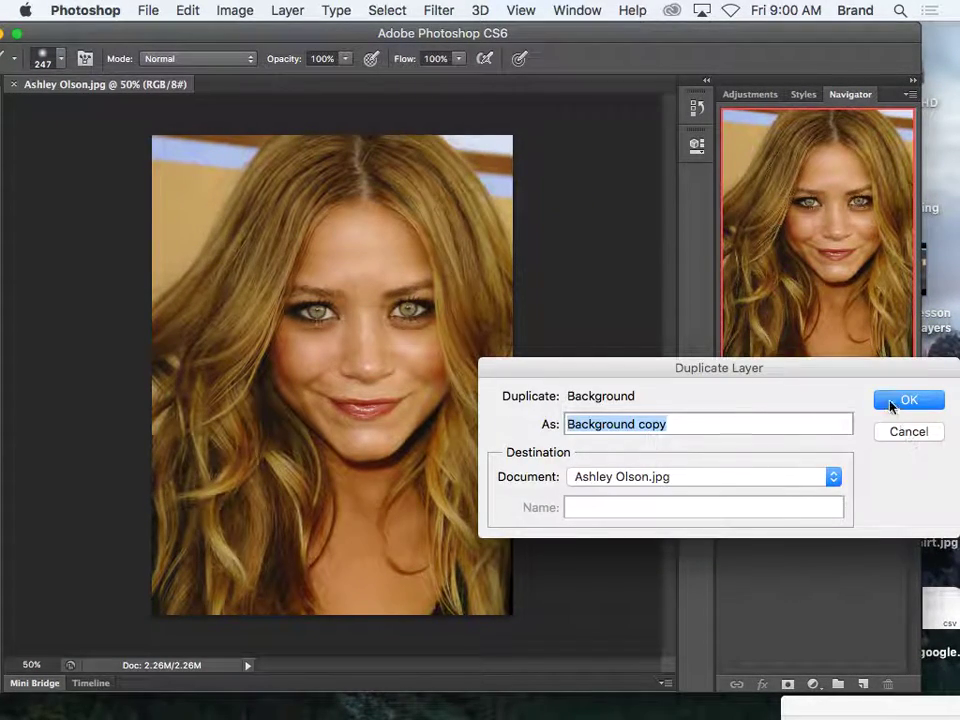
left_click(890, 402)
left_click_drag(248, 35, 284, 33)
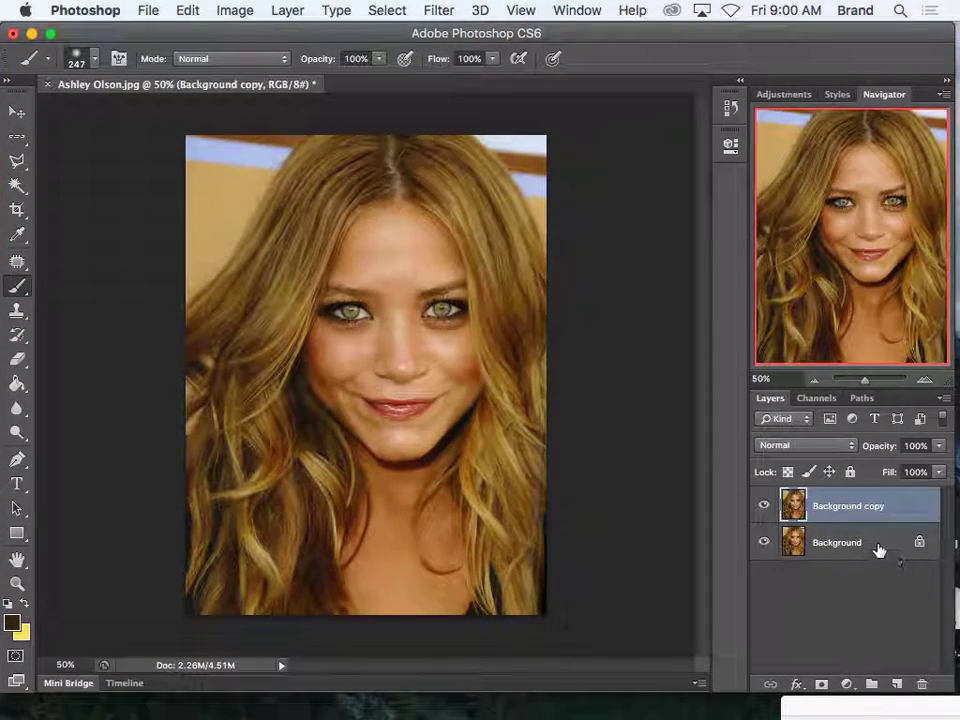
double_click(878, 549)
left_click(766, 397)
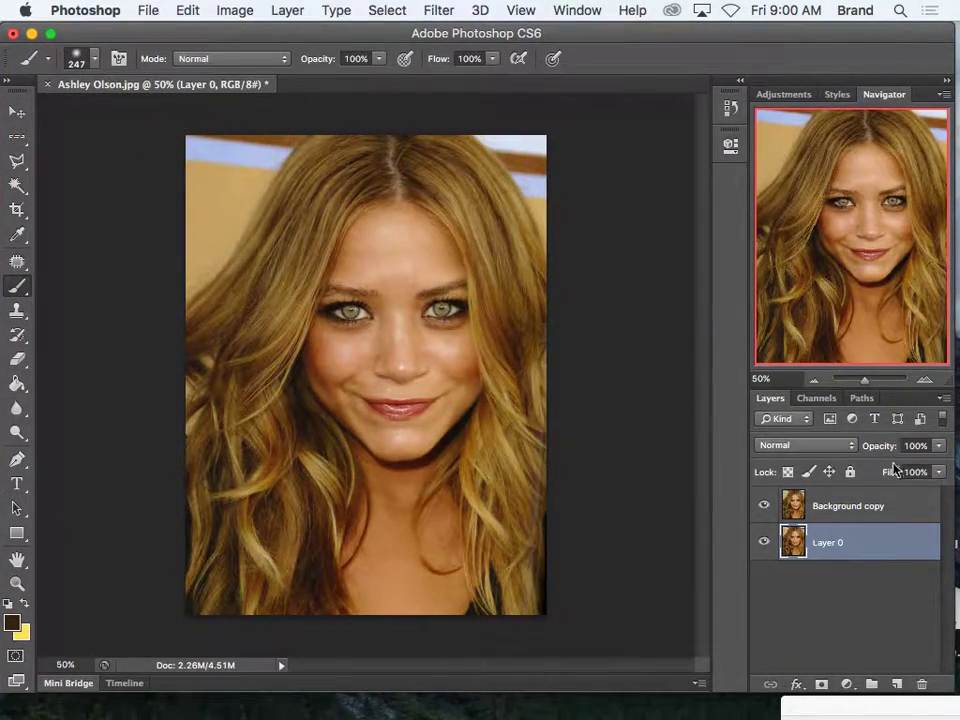
Make Background copy the active layer and set the Polygonal Lasso tool's feather to 0 px.
left_click(902, 510)
left_click_drag(866, 388, 875, 381)
left_click_drag(870, 266, 886, 240)
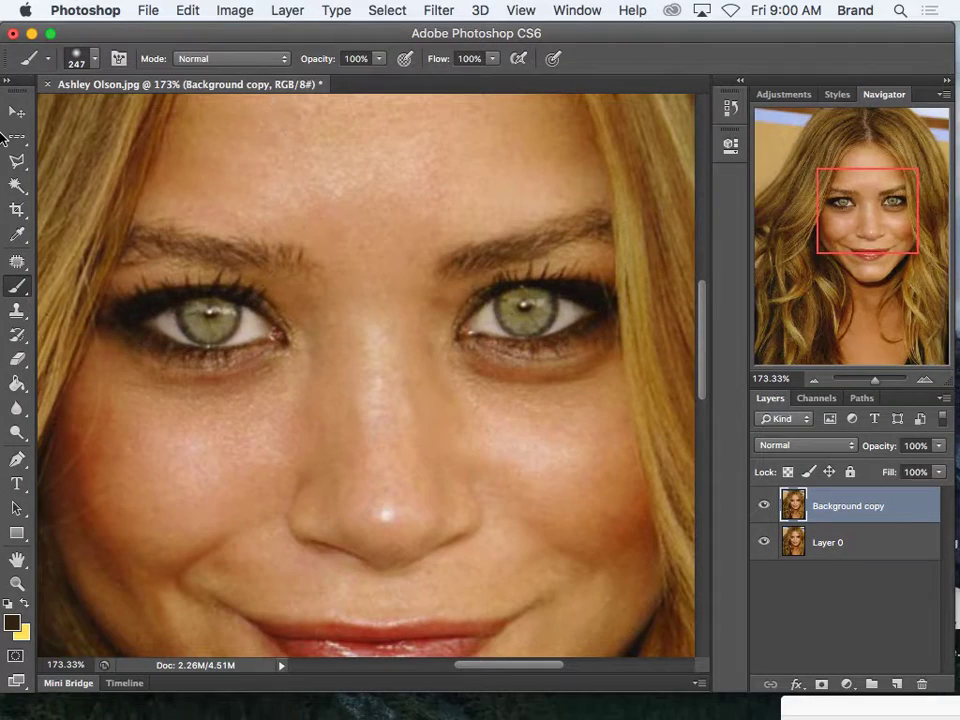
left_click(17, 163)
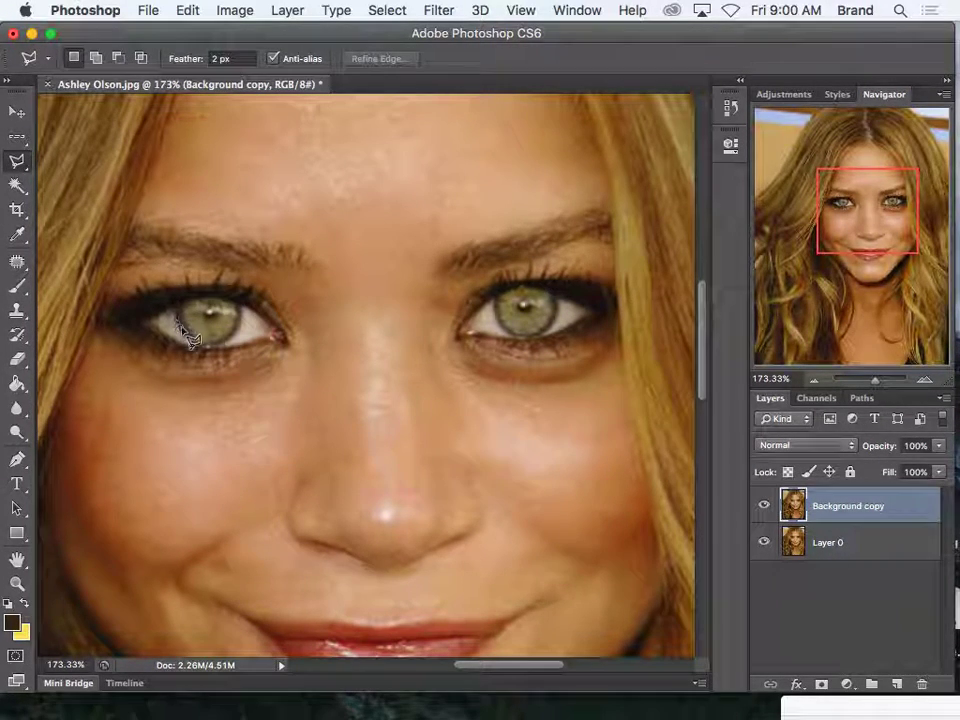
left_click(217, 58)
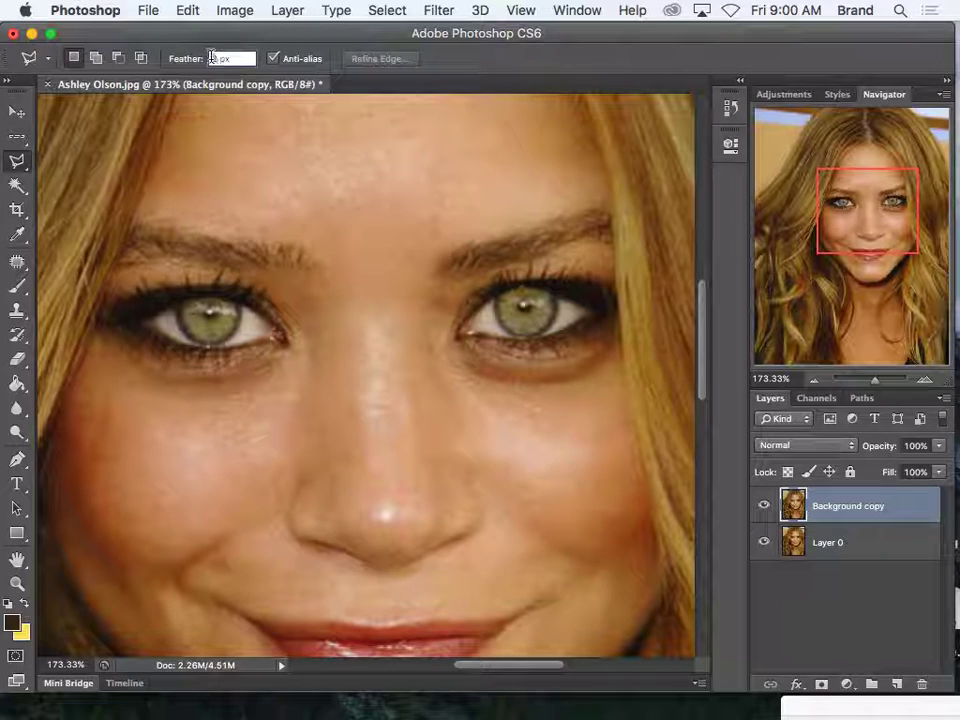
type("0")
key("Return")
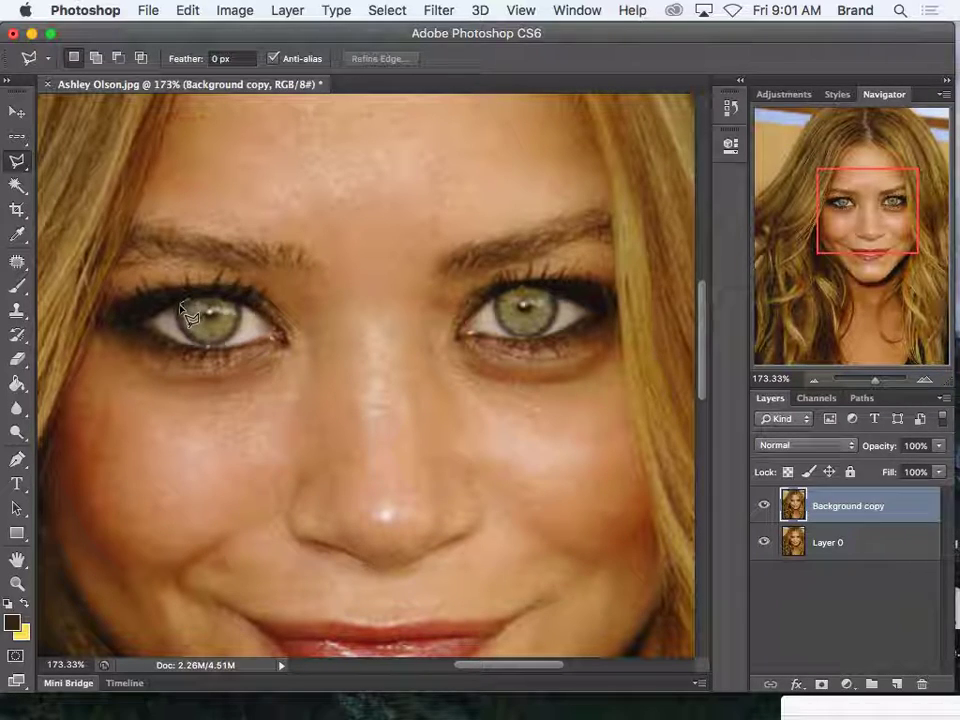
Select the irises of both eyes in one polygonal lasso selection, leaving out the pupils.
left_click_drag(183, 305, 178, 326)
left_click_drag(220, 348, 226, 342)
left_click_drag(235, 301, 199, 303)
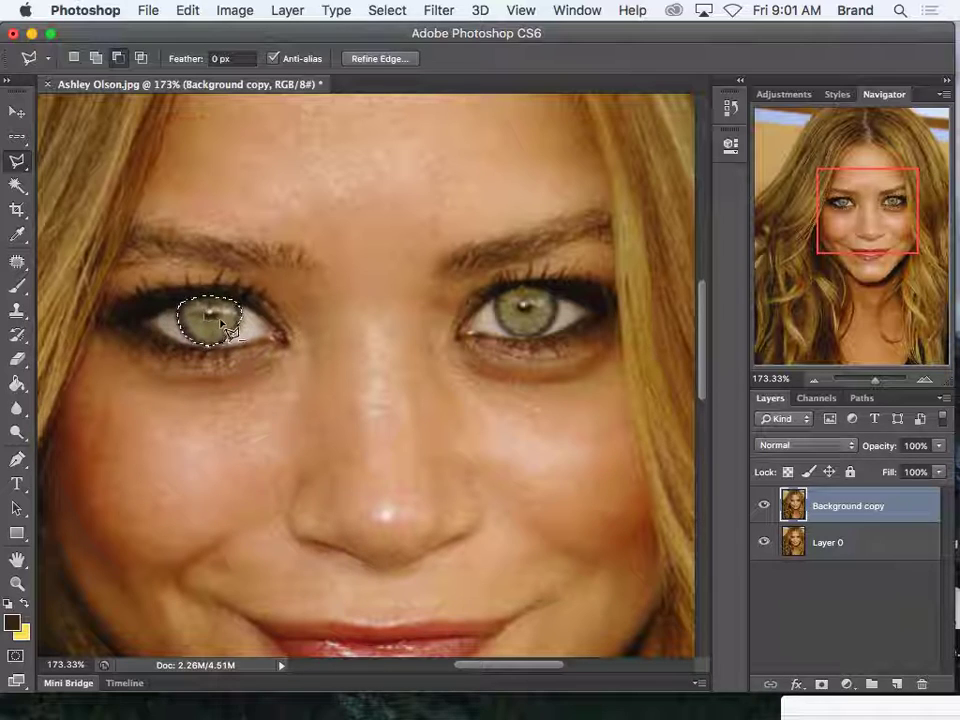
left_click_drag(208, 313, 206, 312)
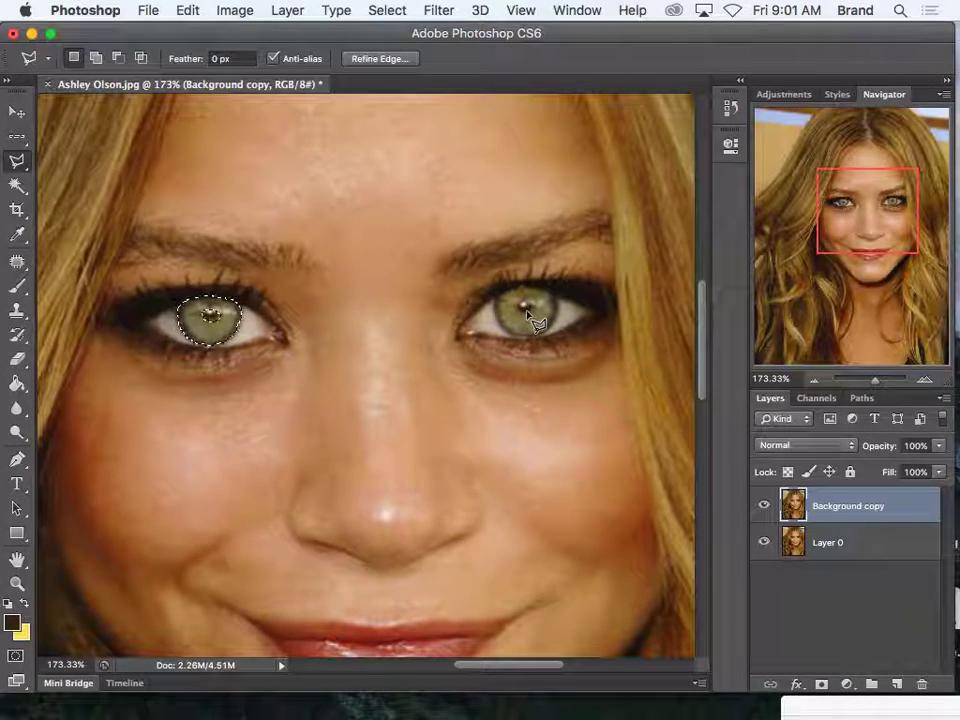
key("shift")
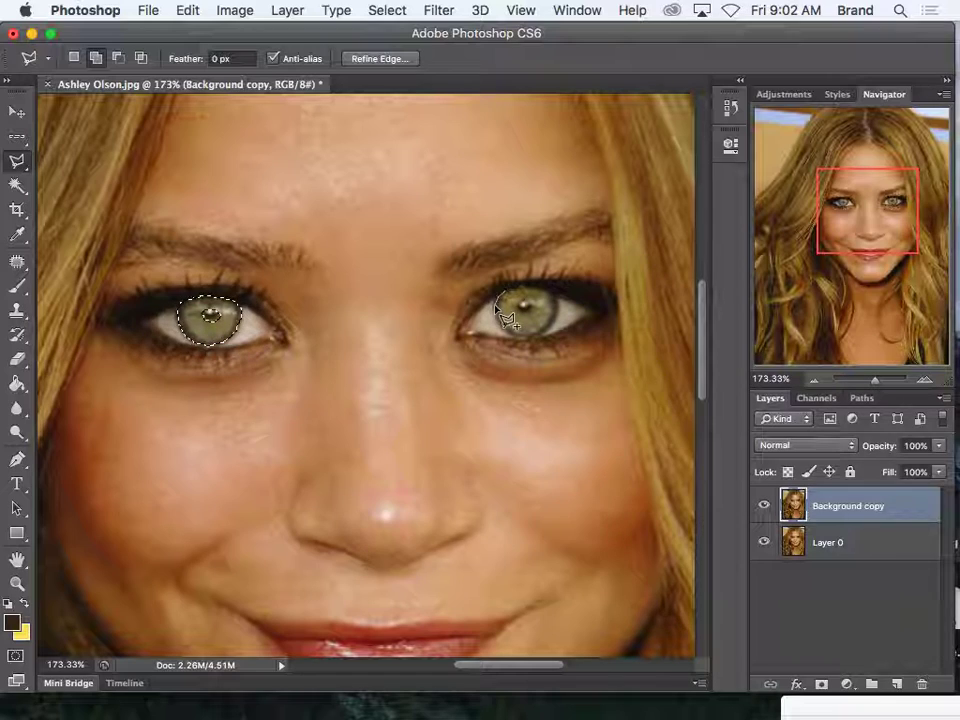
mouse_move(498, 326)
left_mouse_down()
mouse_move(520, 339)
mouse_move(560, 332)
mouse_move(562, 310)
mouse_move(546, 292)
mouse_move(528, 287)
mouse_move(512, 302)
left_mouse_up()
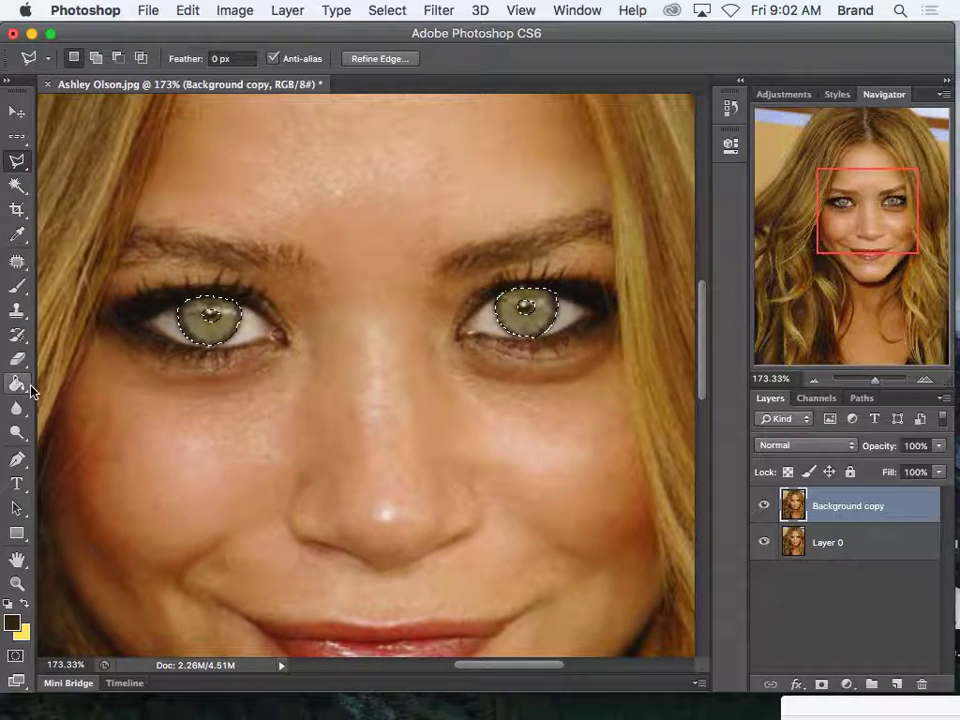
Switch to the Brush tool and set its size to 61 px.
left_click(17, 285)
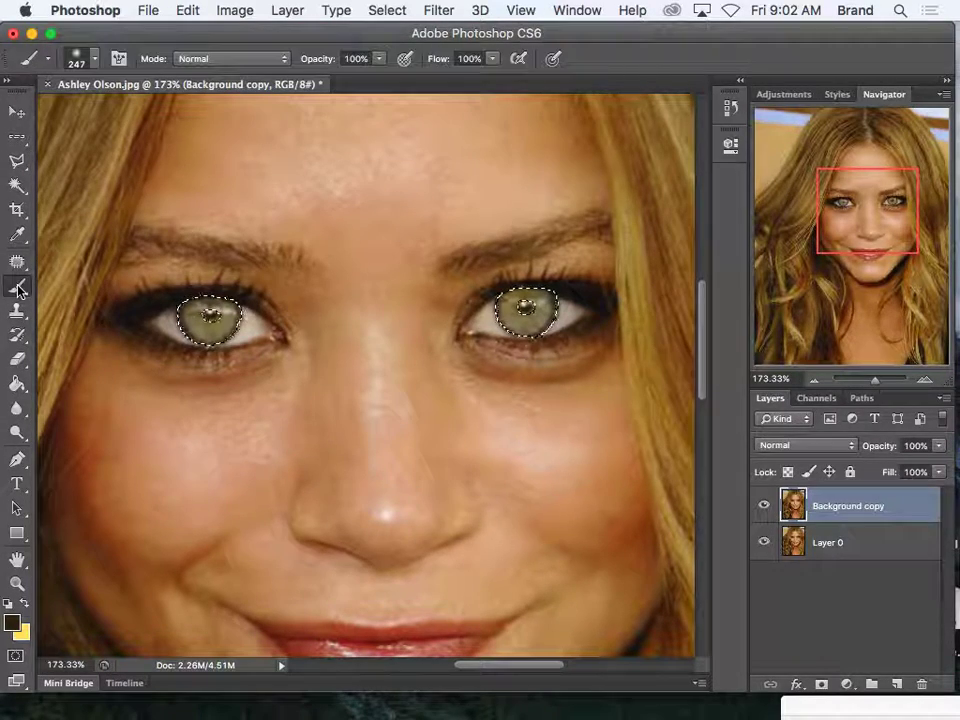
left_click(96, 60)
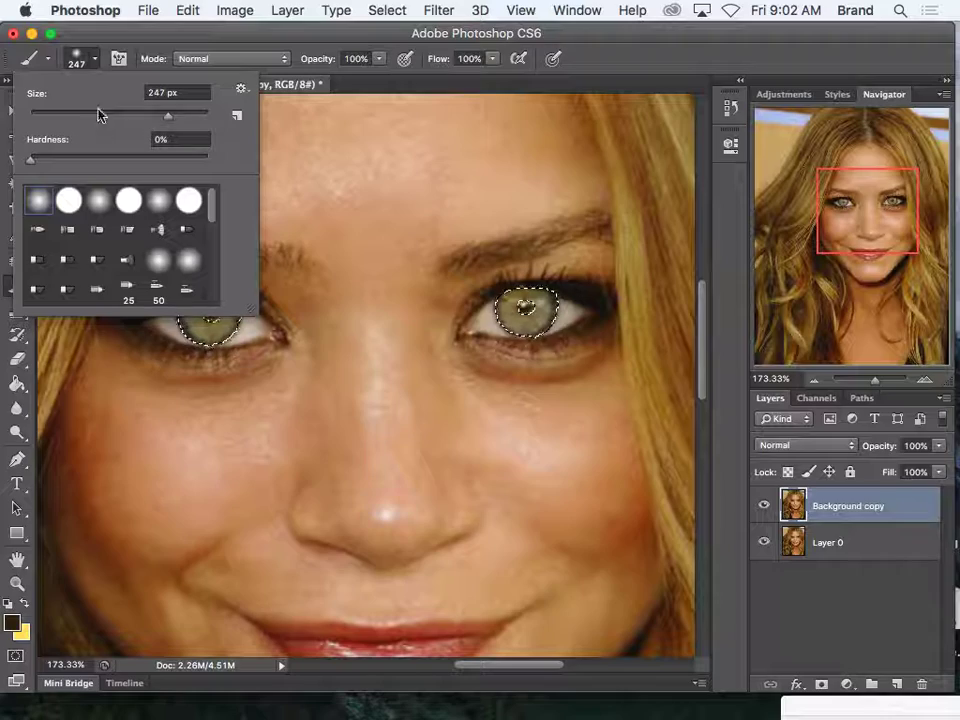
left_click(160, 44)
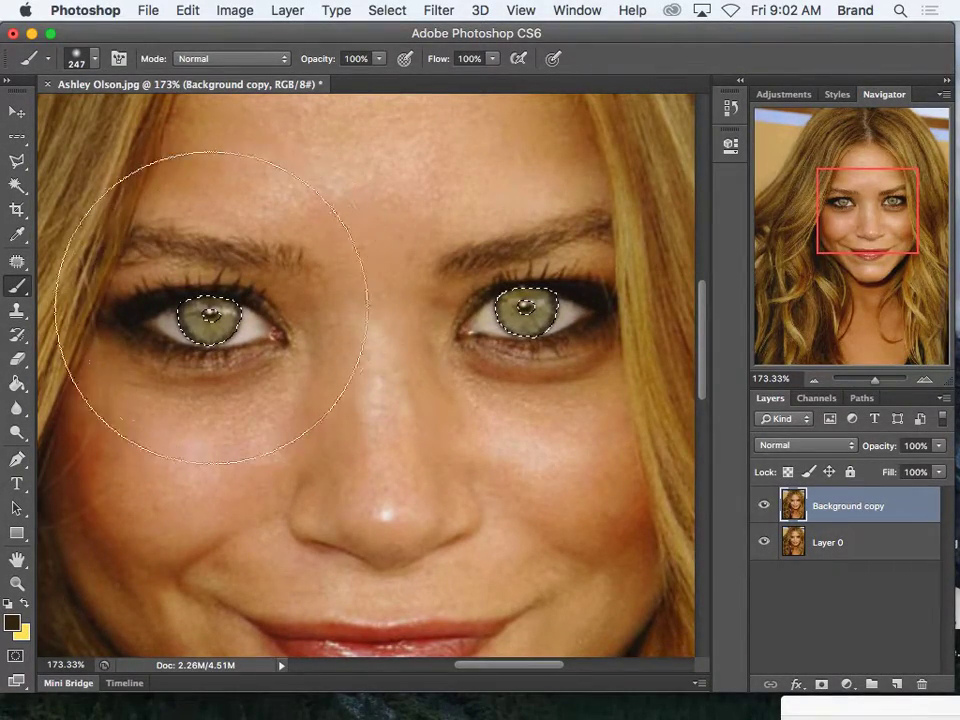
left_click(221, 310)
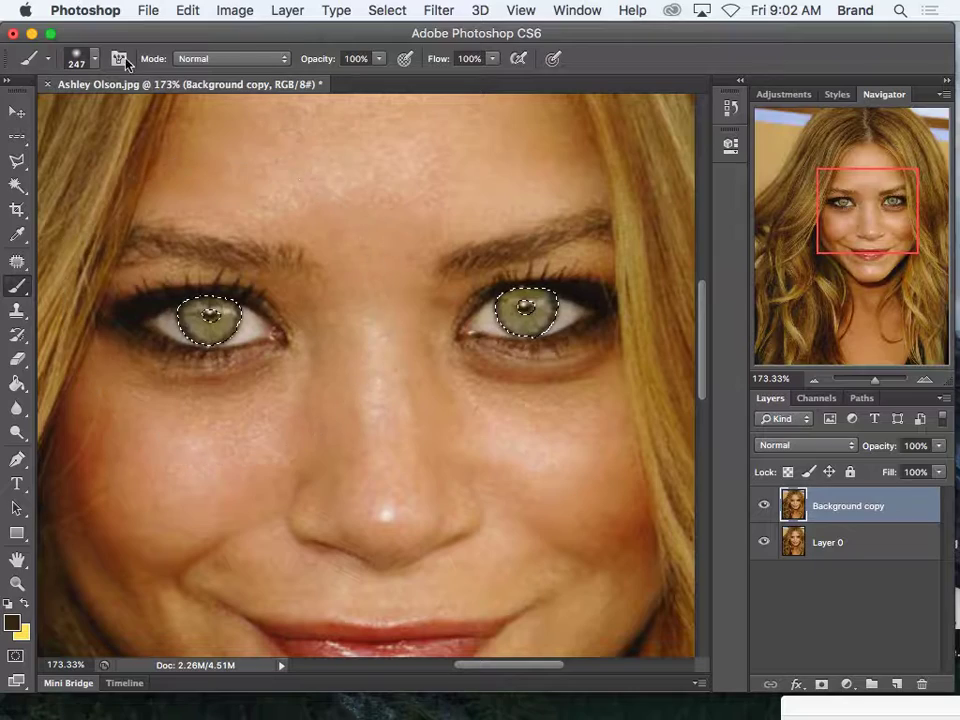
left_click(97, 62)
left_click_drag(94, 122, 86, 118)
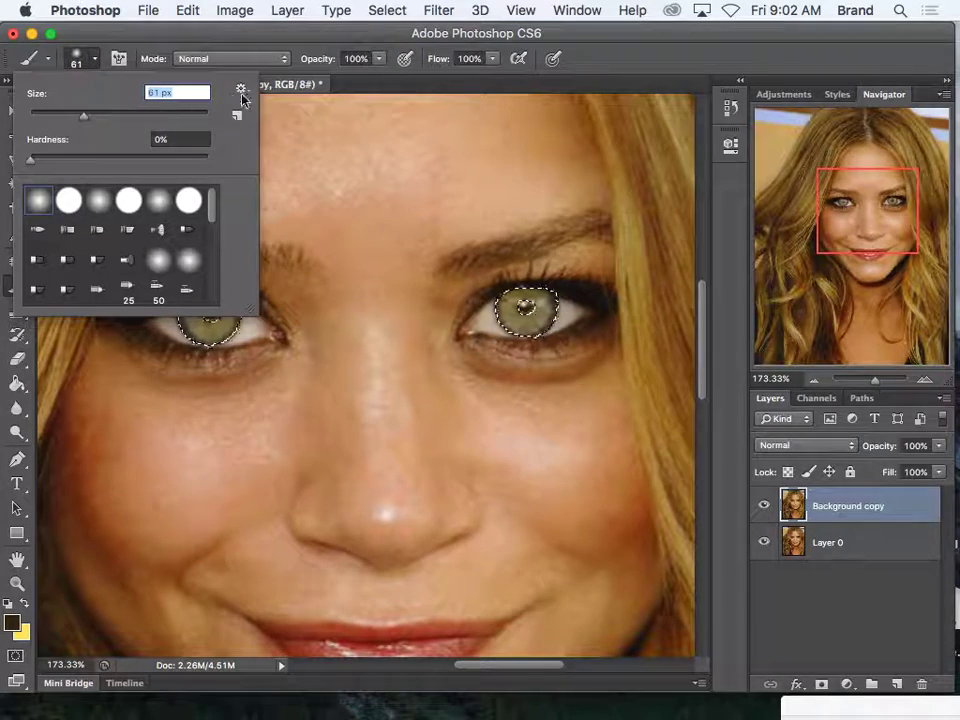
left_click(236, 36)
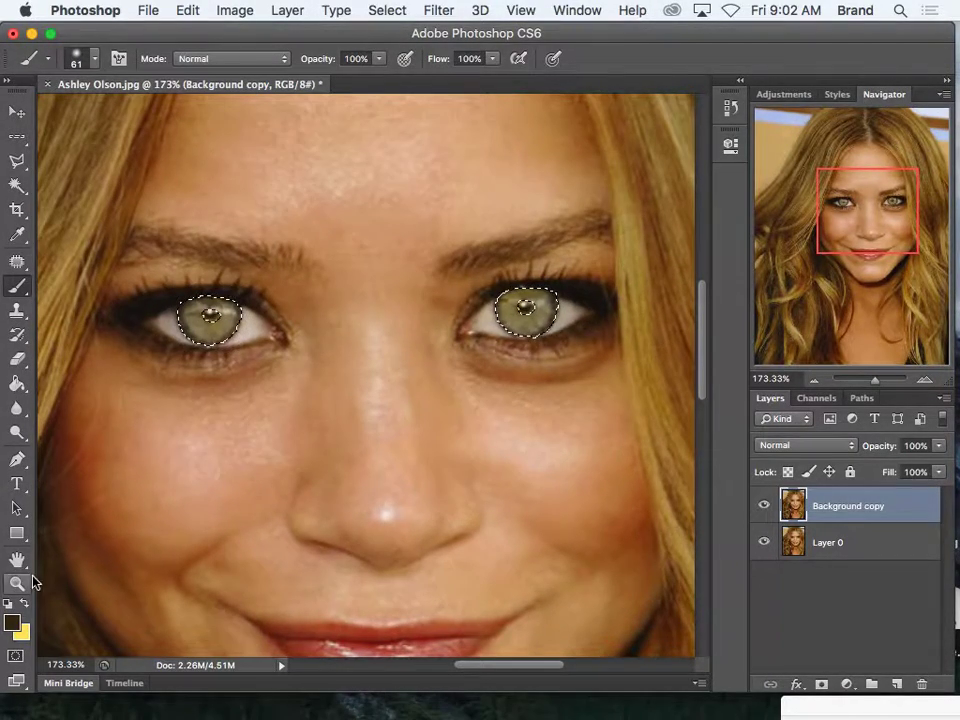
Set the foreground color to the blue 477ad8 for the brush.
left_click(12, 623)
left_click_drag(684, 262, 684, 266)
left_click_drag(566, 189, 568, 233)
left_click_drag(661, 268, 691, 262)
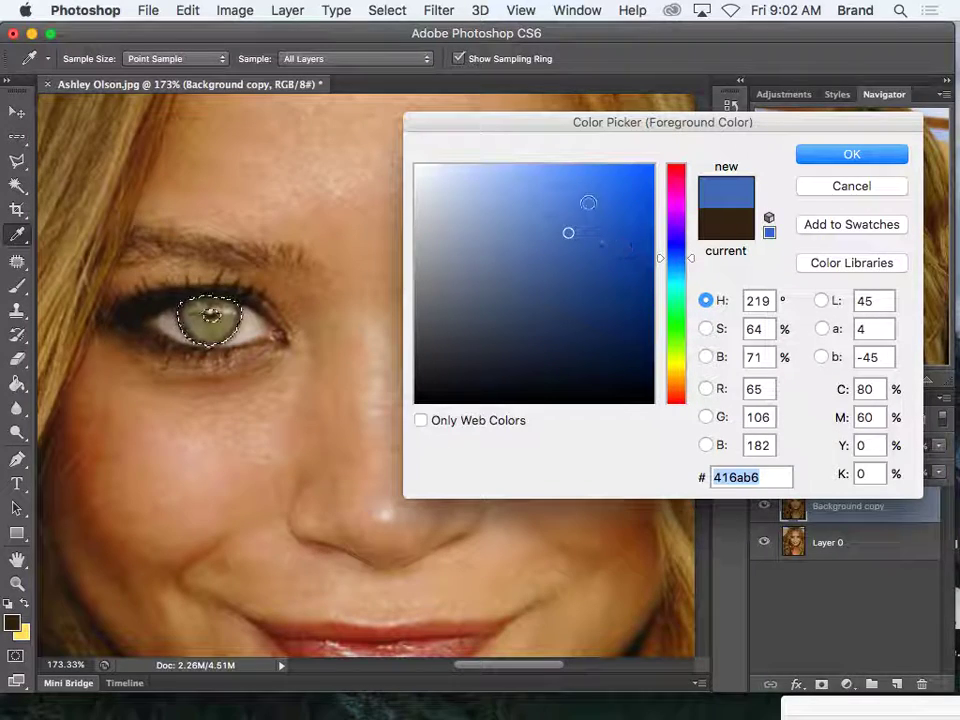
left_click(589, 178)
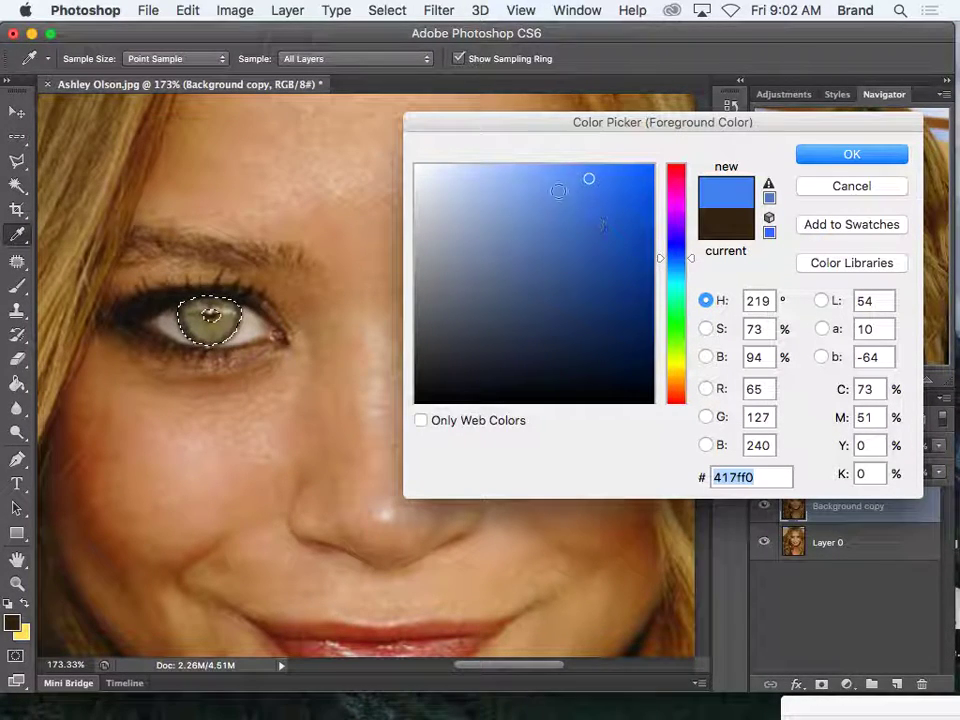
left_click(561, 174)
left_click(577, 202)
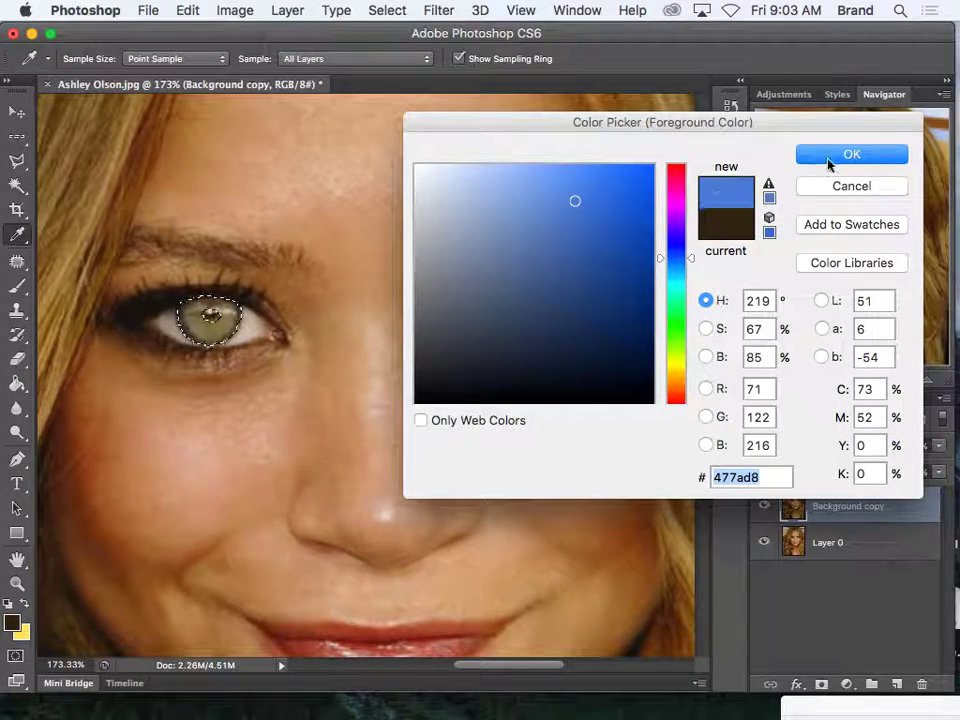
left_click(838, 155)
key("b")
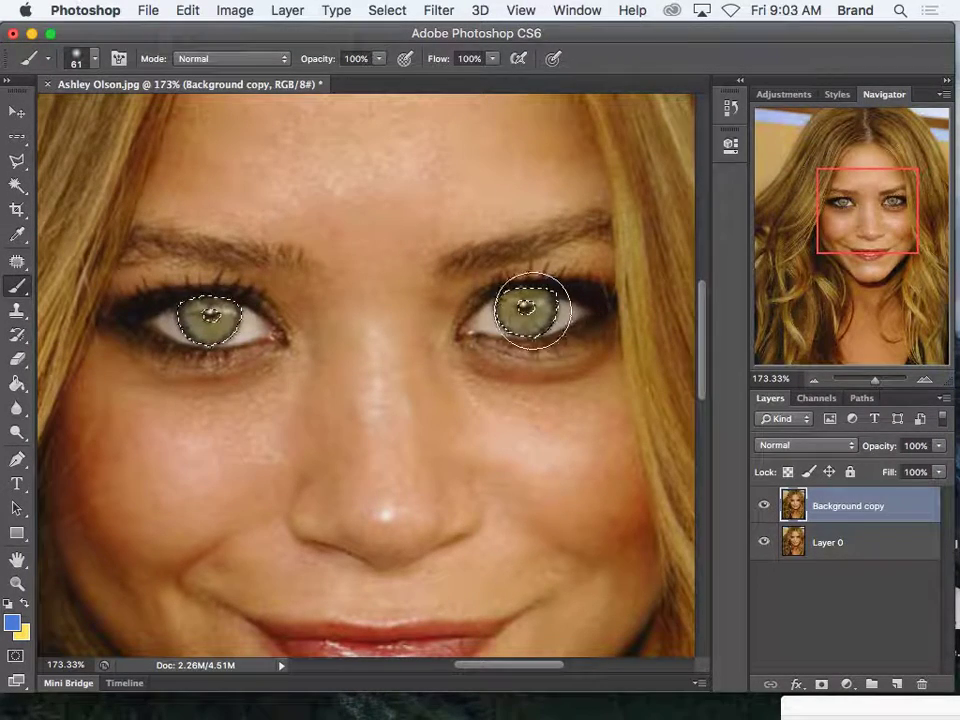
Paint over both selected irises with the brush in Soft Light mode and clear the selection.
left_click(262, 60)
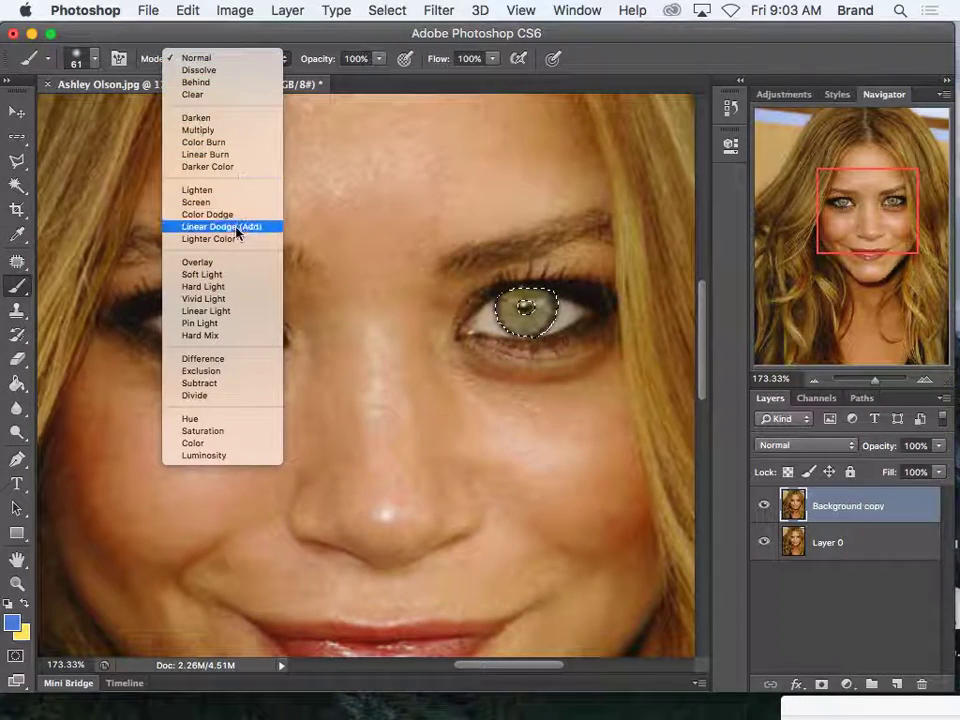
left_click(236, 274)
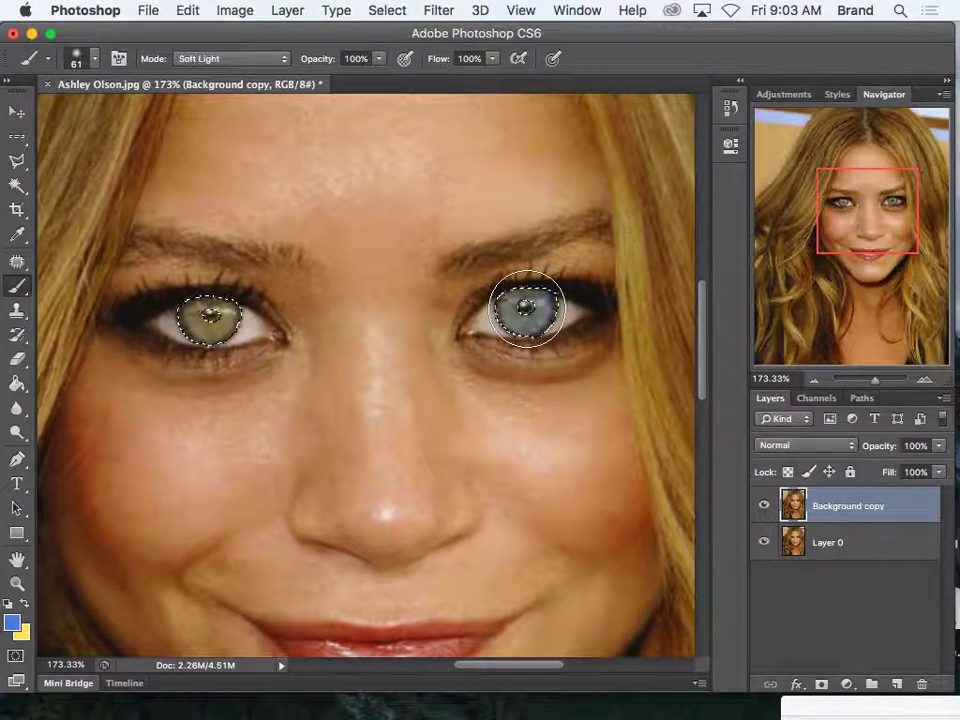
left_click(210, 318)
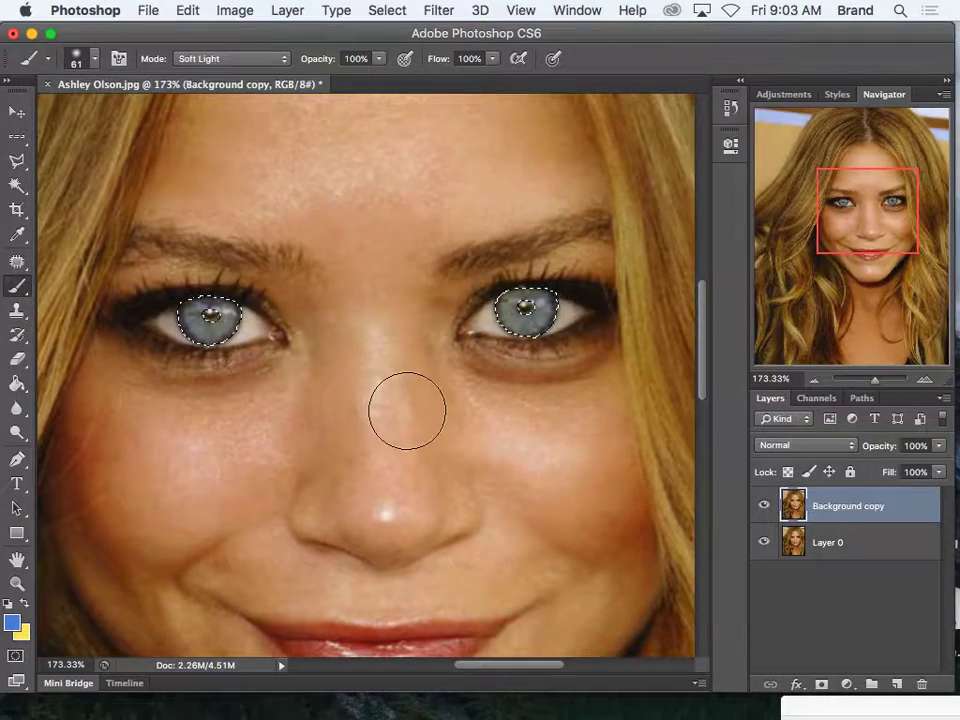
left_click(525, 310)
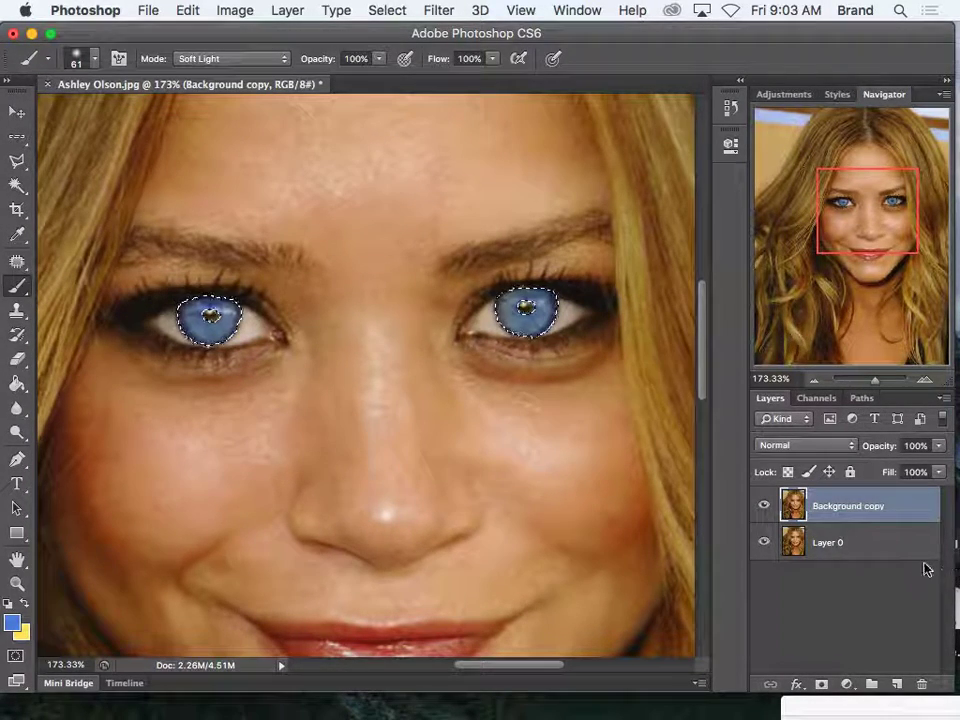
key("super+d")
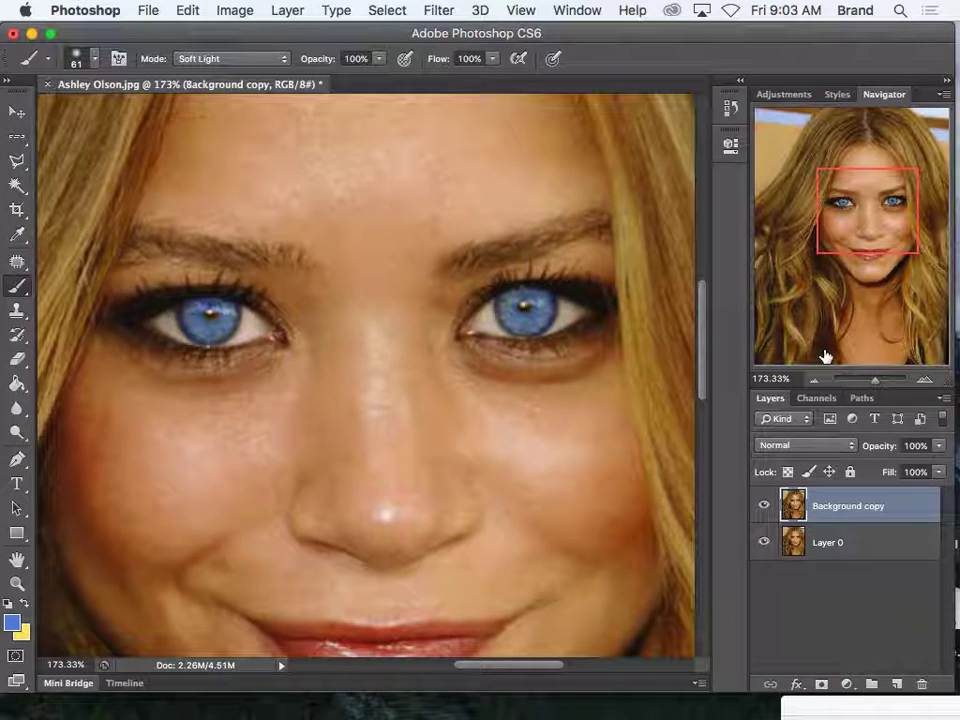
Compare the recolored eyes with the original by hiding and showing Background copy, and inspect the whole portrait and the face.
left_click(764, 506)
left_click(764, 506)
key("super+minus")
left_click_drag(870, 385, 866, 385)
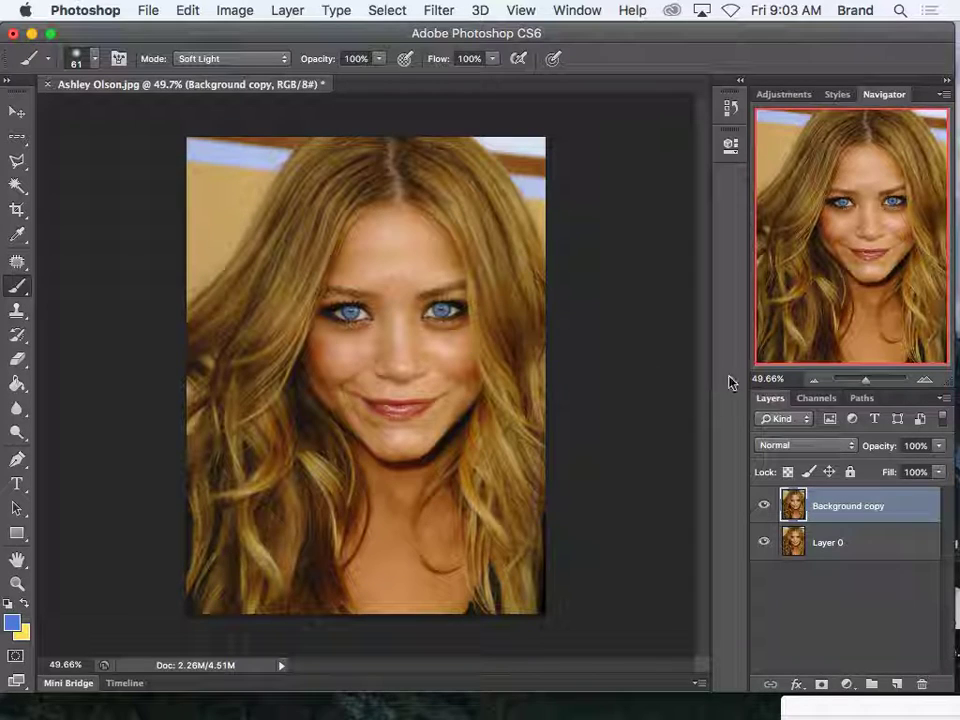
left_click_drag(866, 385, 875, 377)
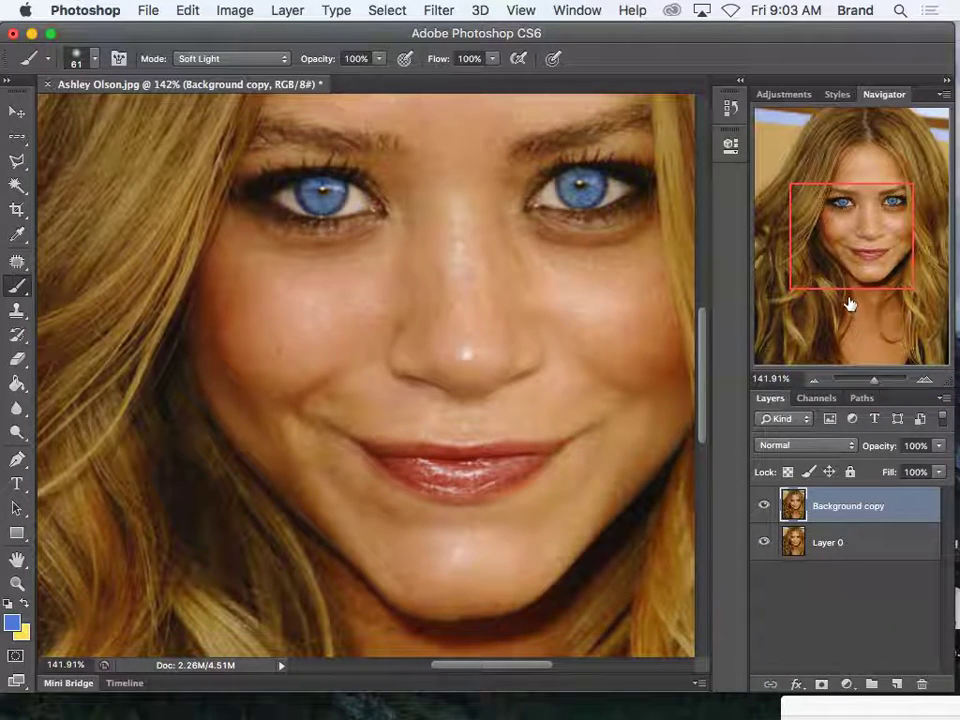
Switch to the Burn tool for work on the eyes and set its range to Shadows.
left_click_drag(874, 385, 879, 377)
left_click_drag(866, 252, 873, 210)
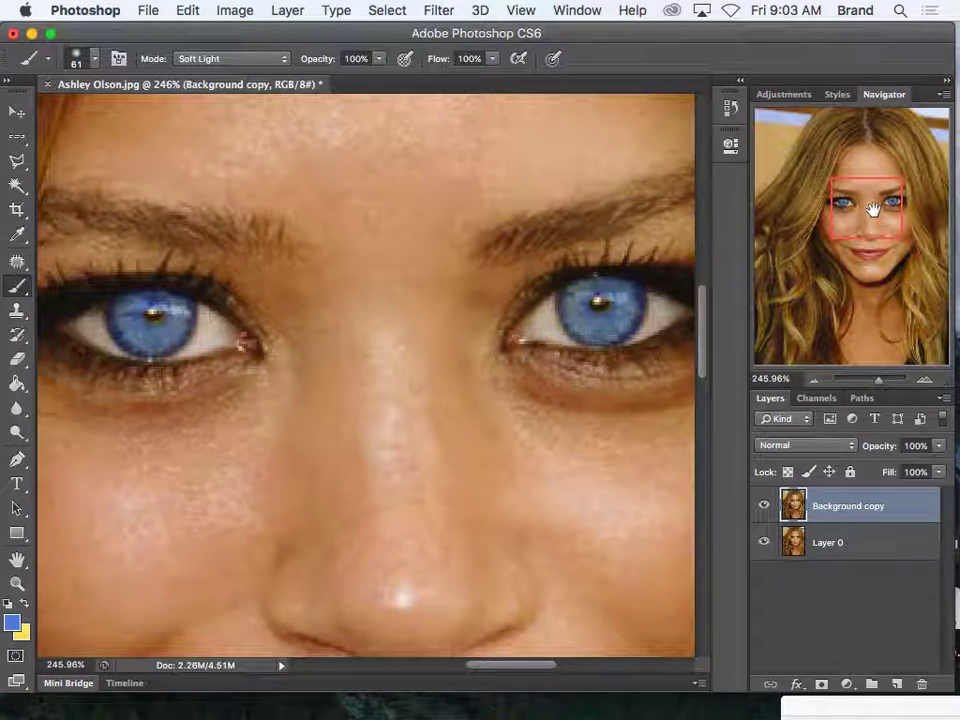
left_click_drag(881, 378, 879, 381)
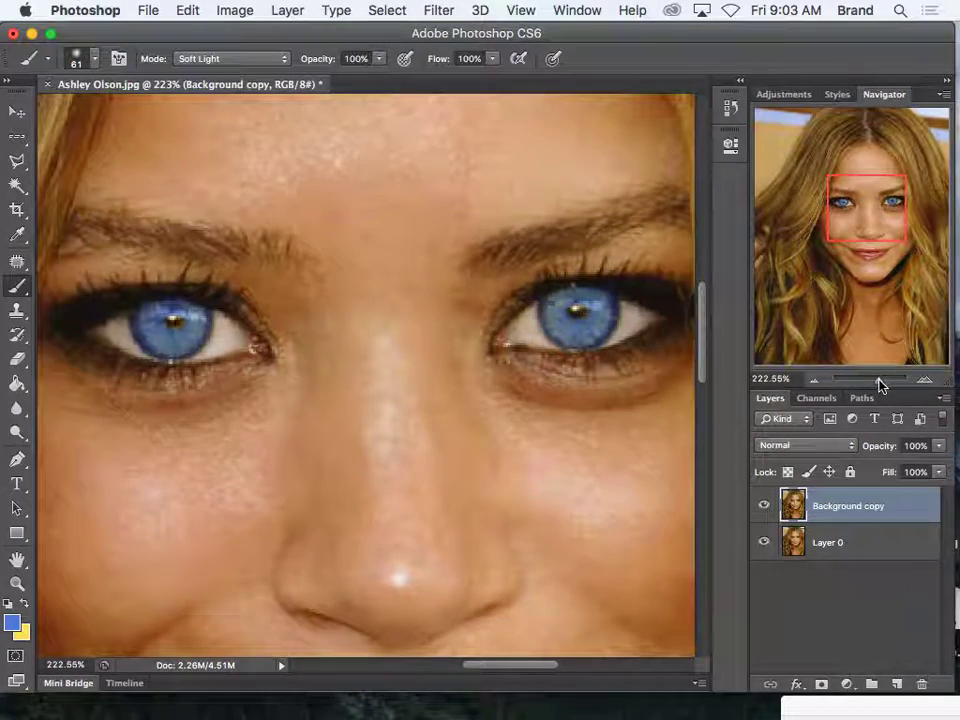
left_click(16, 407)
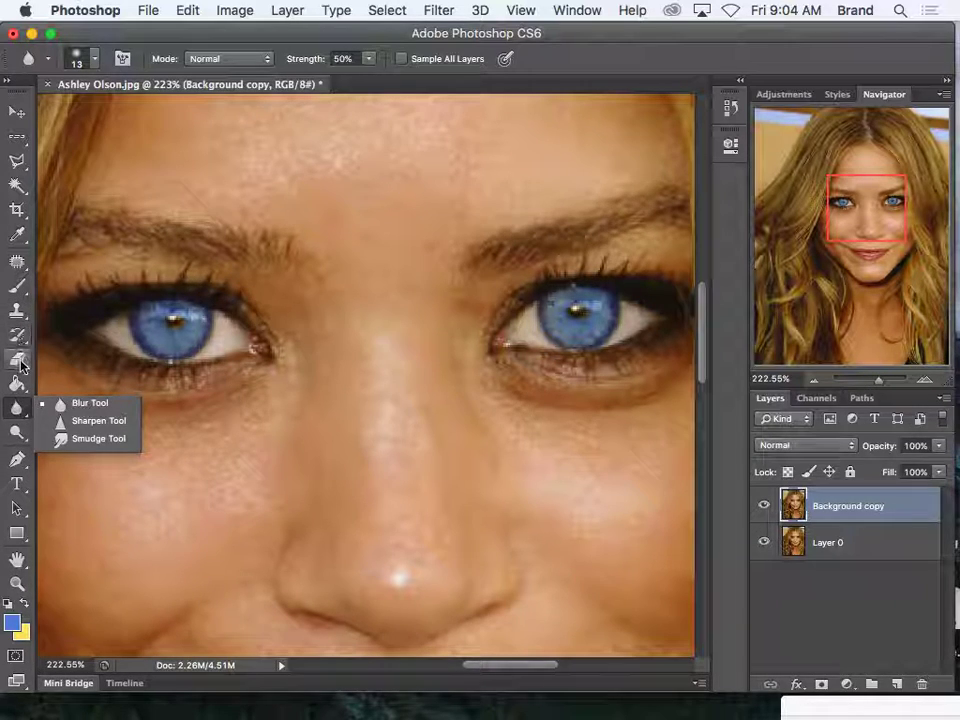
left_click(17, 433)
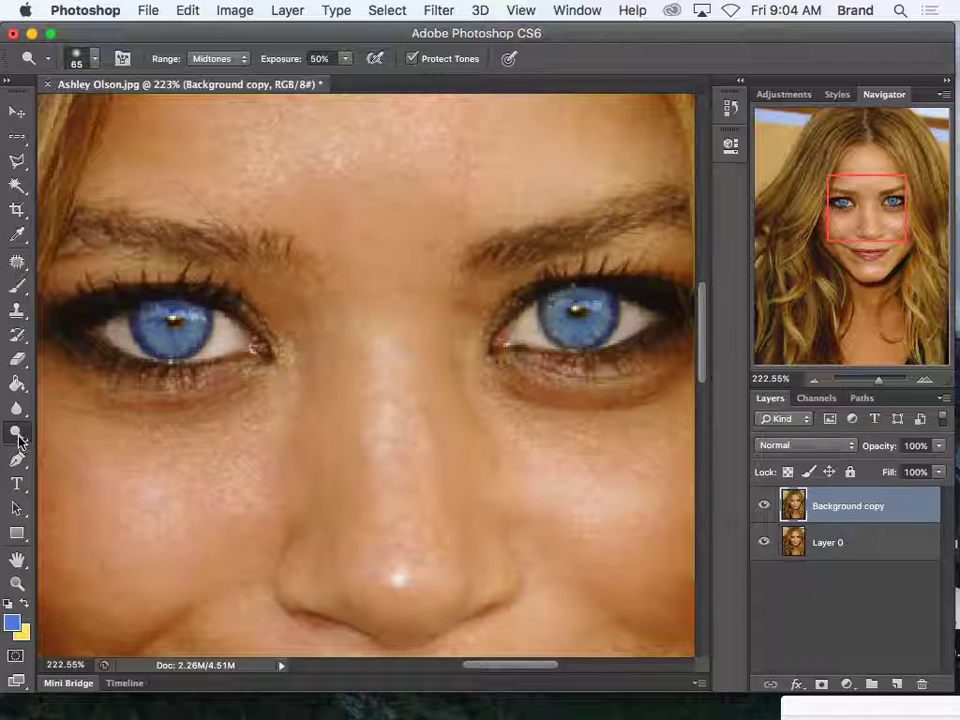
left_click(15, 435)
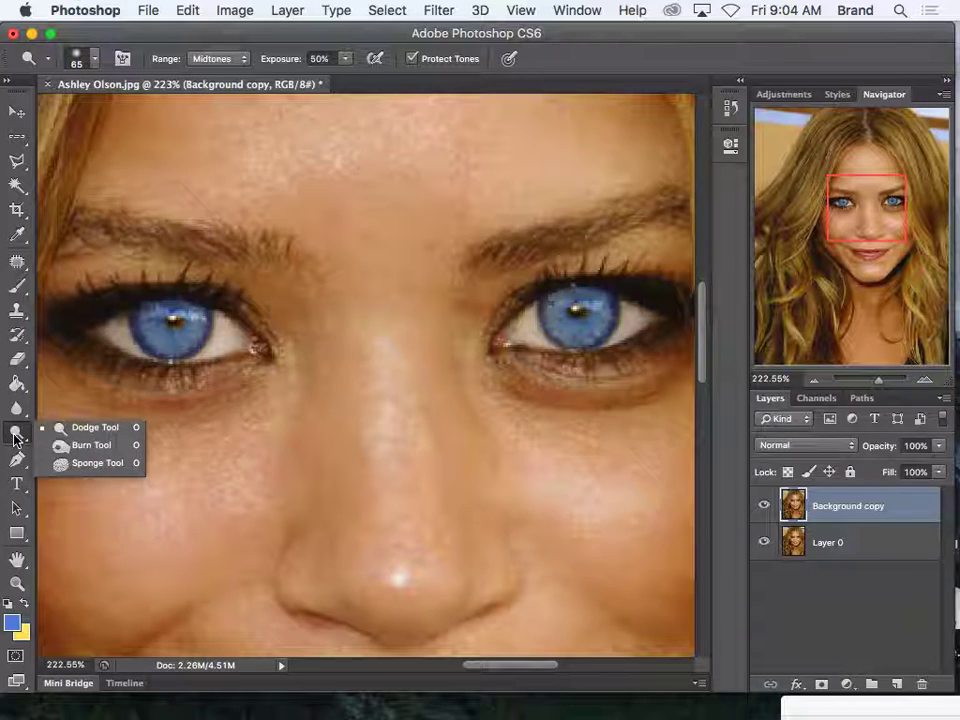
left_click(68, 452)
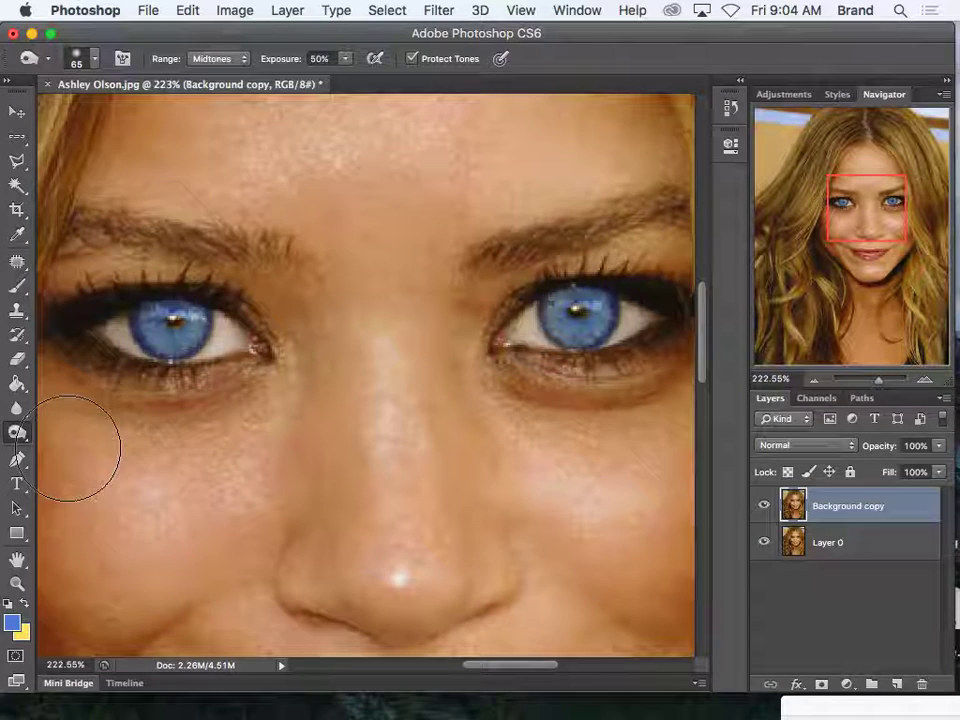
left_click(214, 59)
left_click(208, 43)
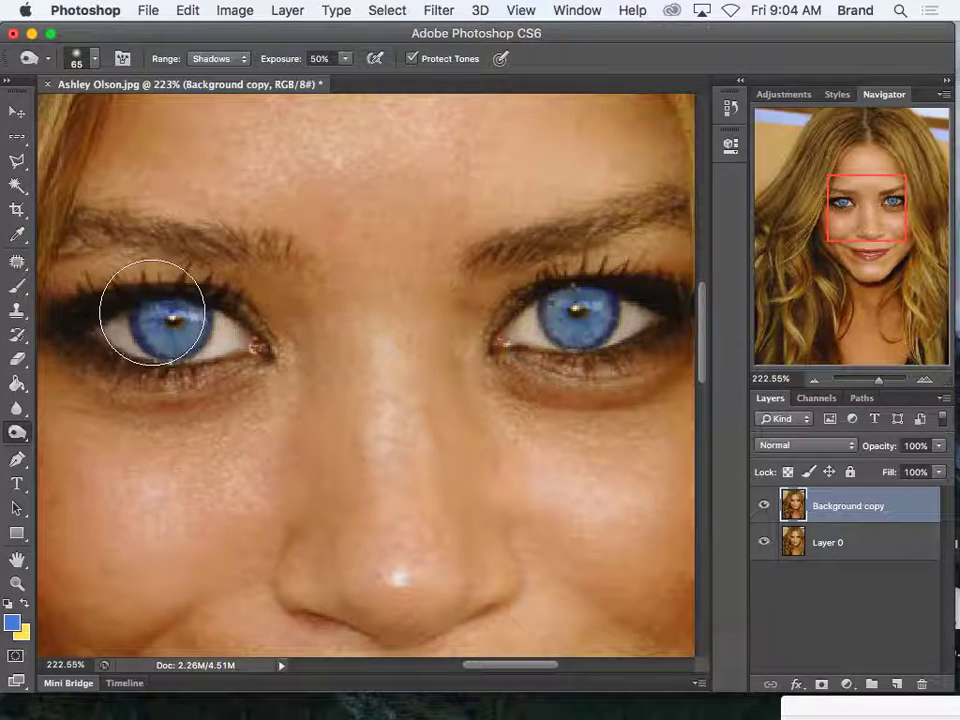
Set the Burn brush to 7 px and darken the outer rims of both irises and the upper lash line.
left_click(78, 58)
mouse_move(47, 119)
left_mouse_down()
mouse_move(57, 118)
mouse_move(36, 120)
left_mouse_up()
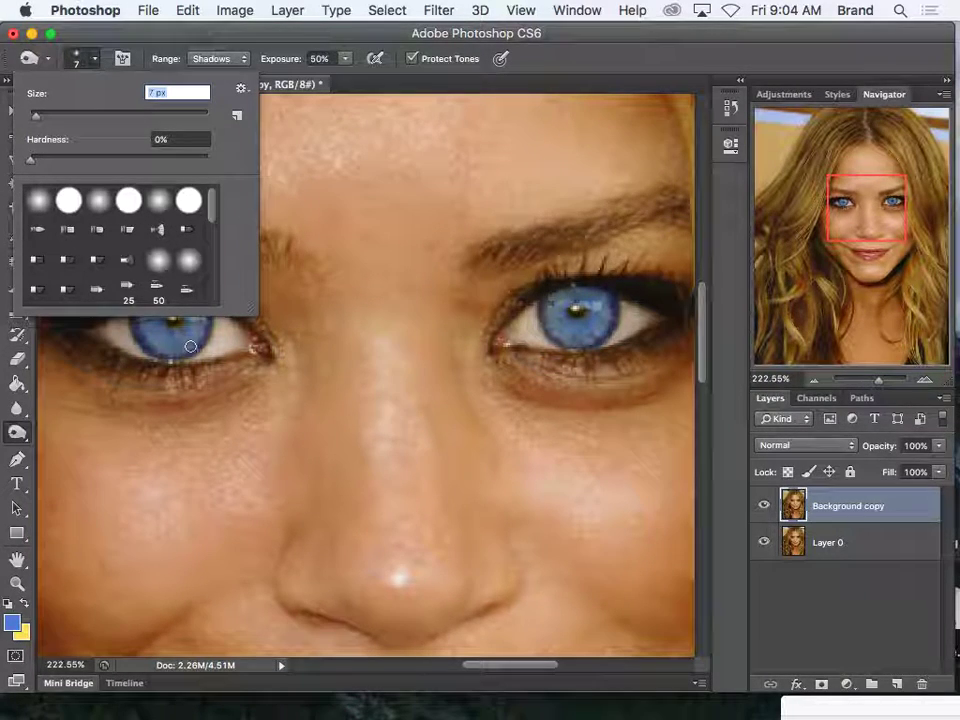
left_click(122, 36)
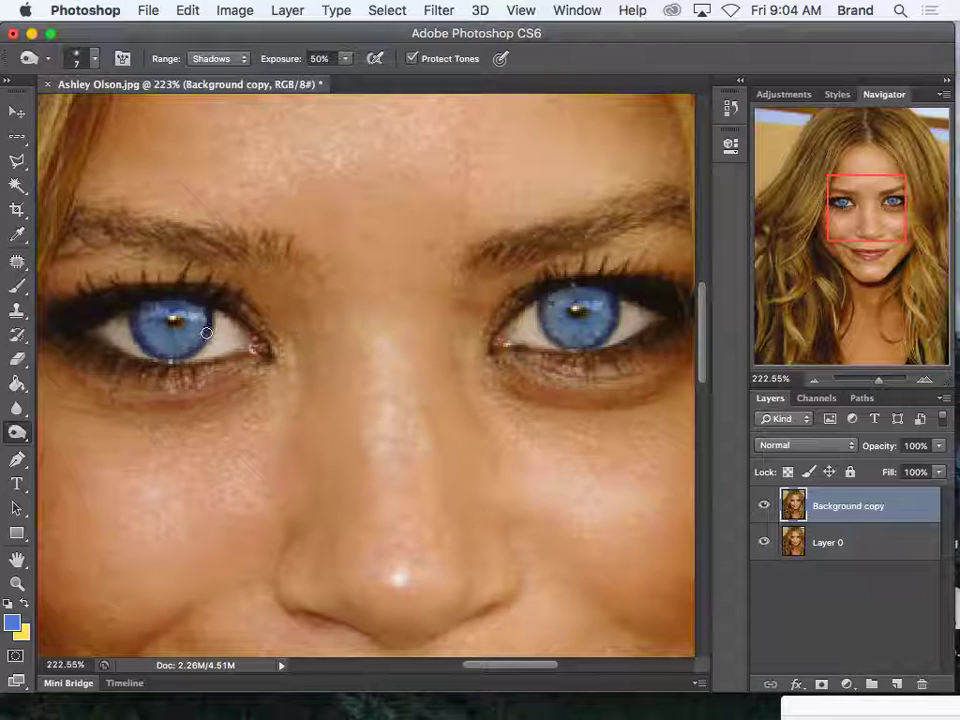
left_click_drag(198, 346, 161, 357)
mouse_move(542, 306)
left_mouse_down()
mouse_move(558, 344)
mouse_move(591, 339)
mouse_move(606, 328)
mouse_move(611, 292)
mouse_move(546, 315)
mouse_move(566, 340)
mouse_move(614, 355)
left_mouse_up()
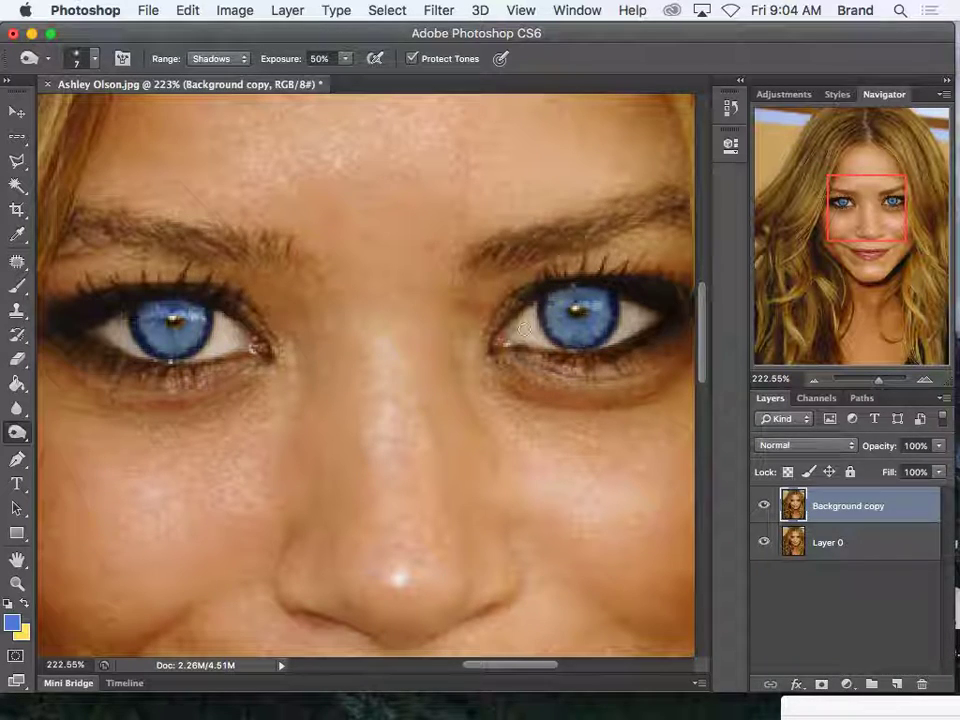
mouse_move(140, 285)
left_mouse_down()
mouse_move(150, 278)
mouse_move(169, 371)
mouse_move(74, 318)
left_mouse_up()
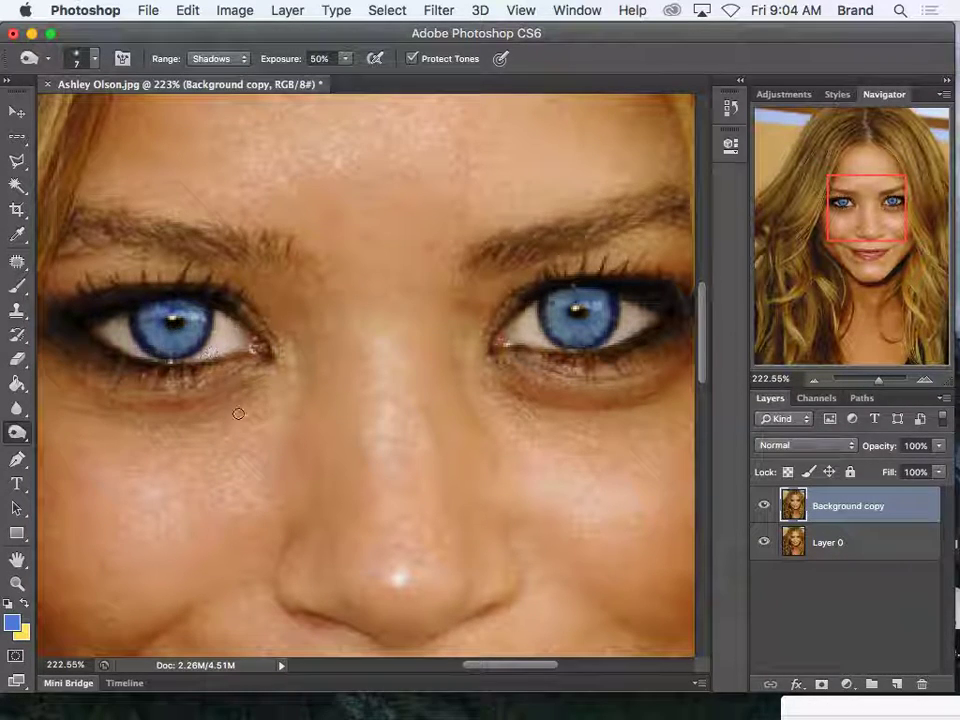
Switch to the Dodge tool and set its range to Highlights.
left_click(17, 433)
left_click(80, 427)
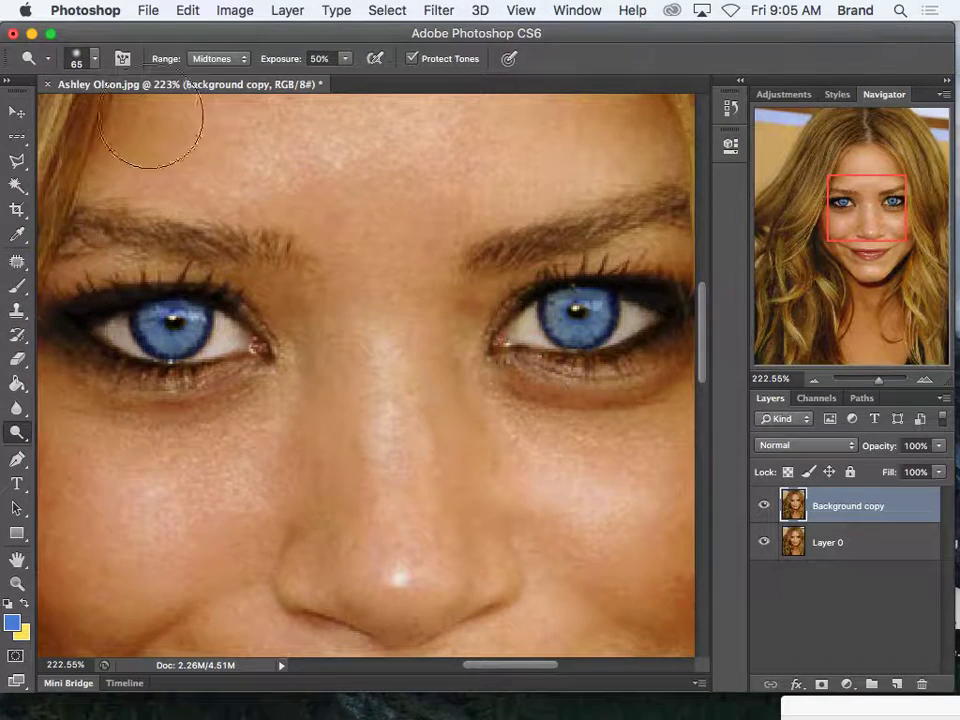
left_click(242, 58)
left_click(215, 69)
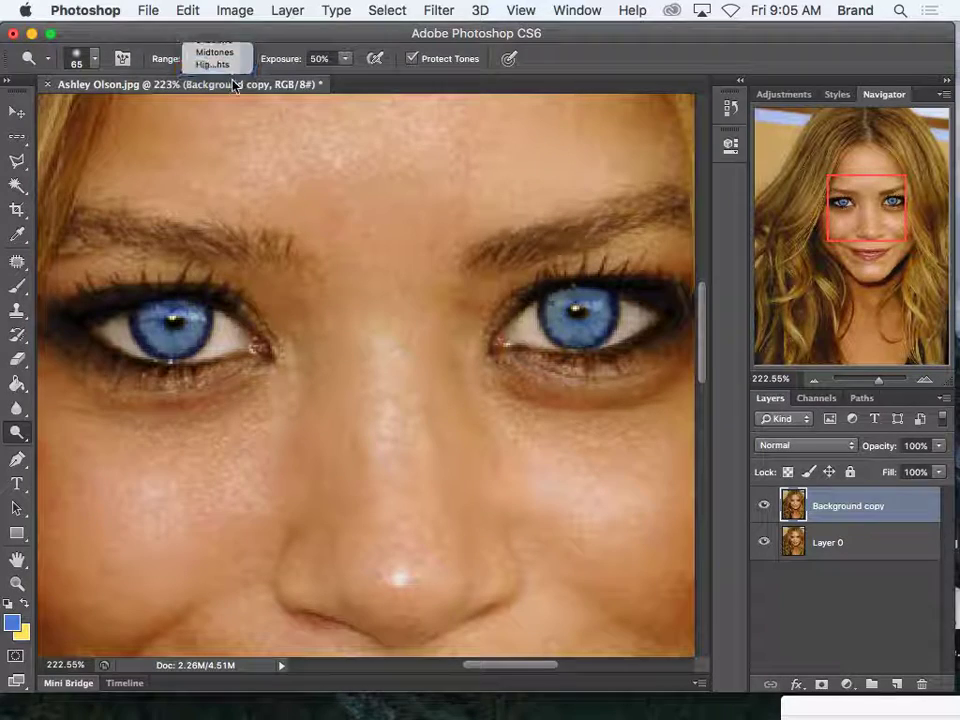
Set the Dodge brush to 15 px and brighten the inside of both blue irises.
left_click(96, 60)
left_click_drag(71, 105, 44, 122)
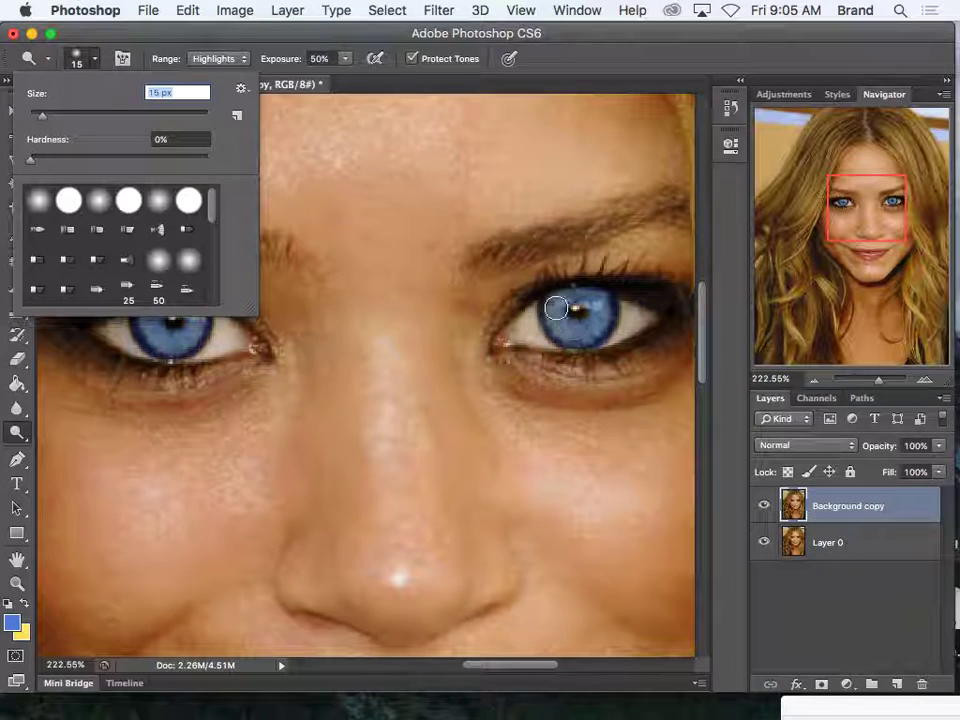
key("Return")
mouse_move(560, 320)
left_mouse_down()
mouse_move(590, 326)
mouse_move(561, 300)
left_mouse_up()
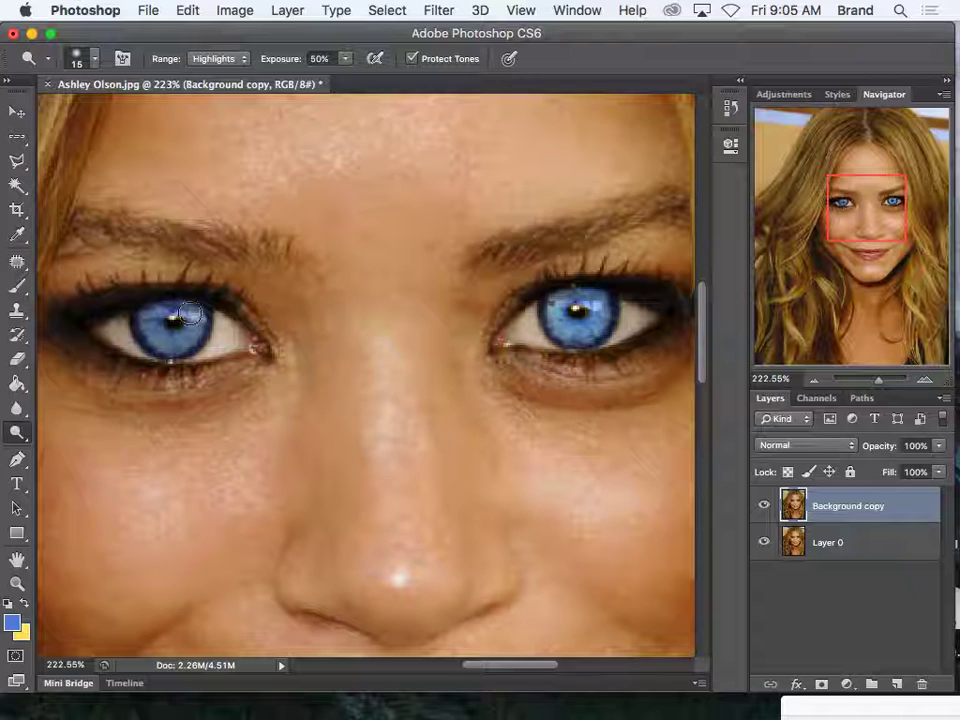
left_click_drag(170, 335, 172, 322)
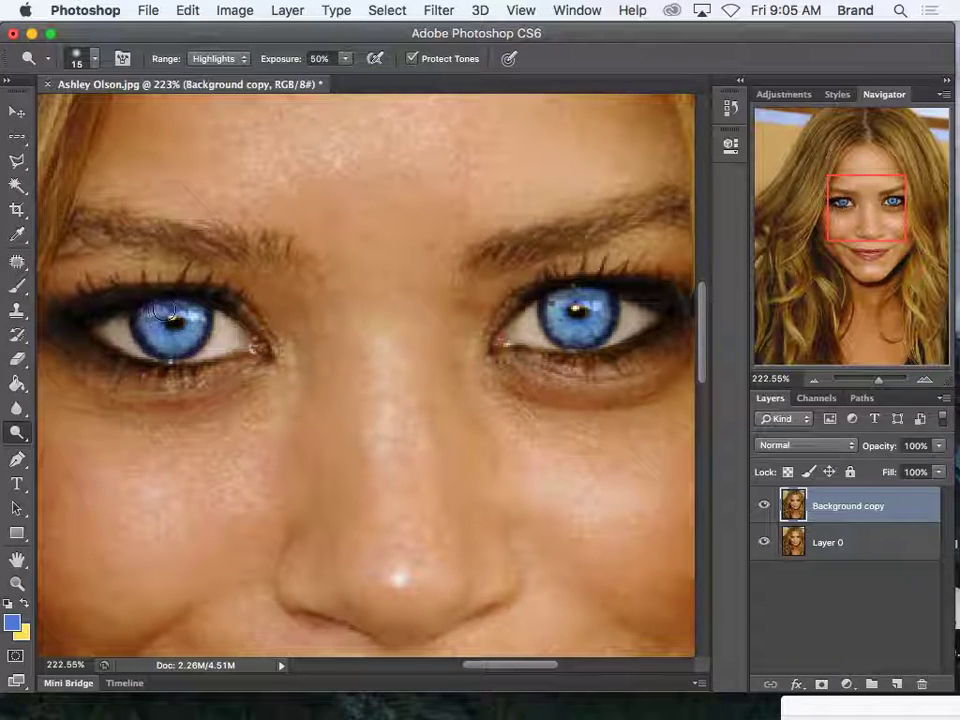
Compare the retouched portrait with the original by hiding and showing Background copy.
left_click_drag(883, 387, 868, 386)
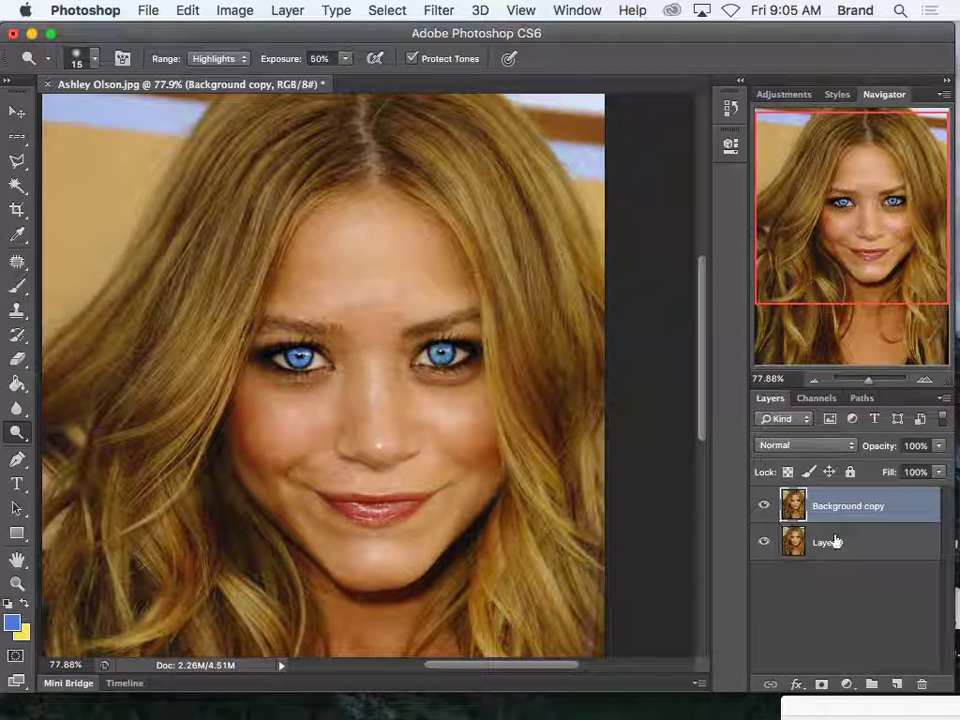
left_click(766, 507)
left_click(766, 507)
left_click(766, 507)
left_click(766, 507)
Try brightening the lips with the 15 px Dodge brush and undo the stroke.
left_click_drag(877, 381, 872, 381)
left_click_drag(857, 240, 857, 278)
mouse_move(383, 403)
left_mouse_down()
mouse_move(332, 416)
mouse_move(439, 406)
left_mouse_up()
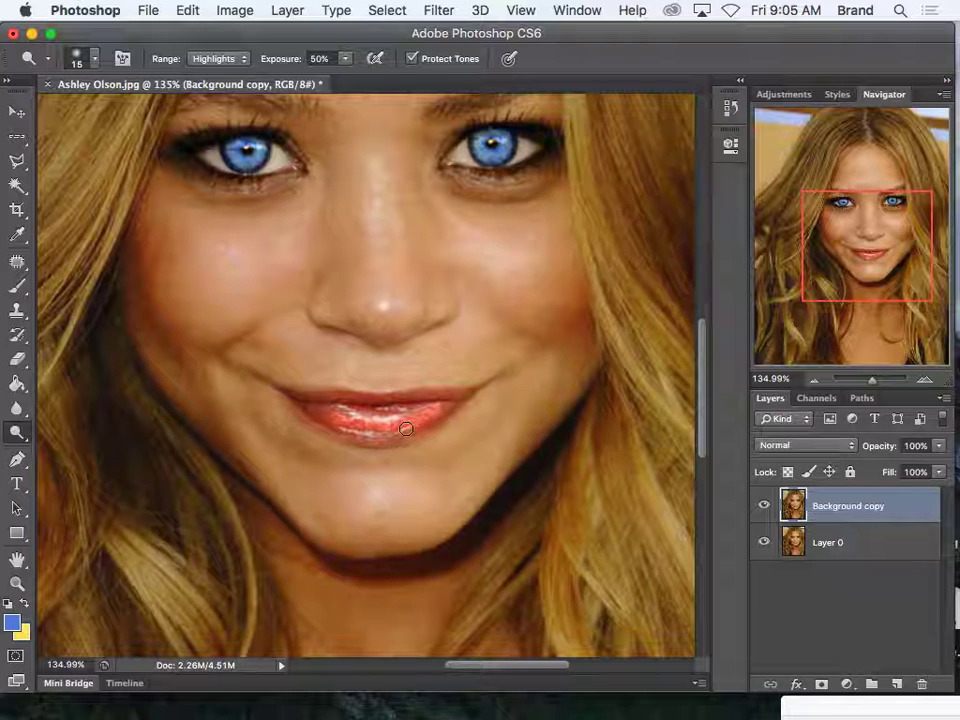
key("super+z")
Set the Dodge brush to 26 px and brighten the highlights on the lips.
left_click(94, 60)
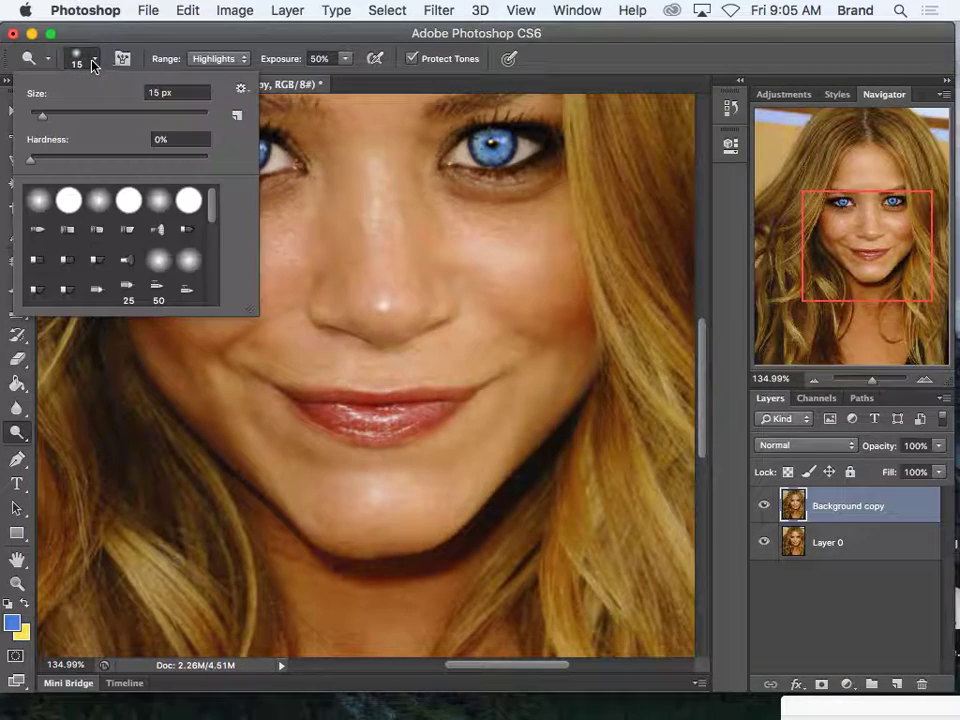
left_click_drag(41, 116, 53, 116)
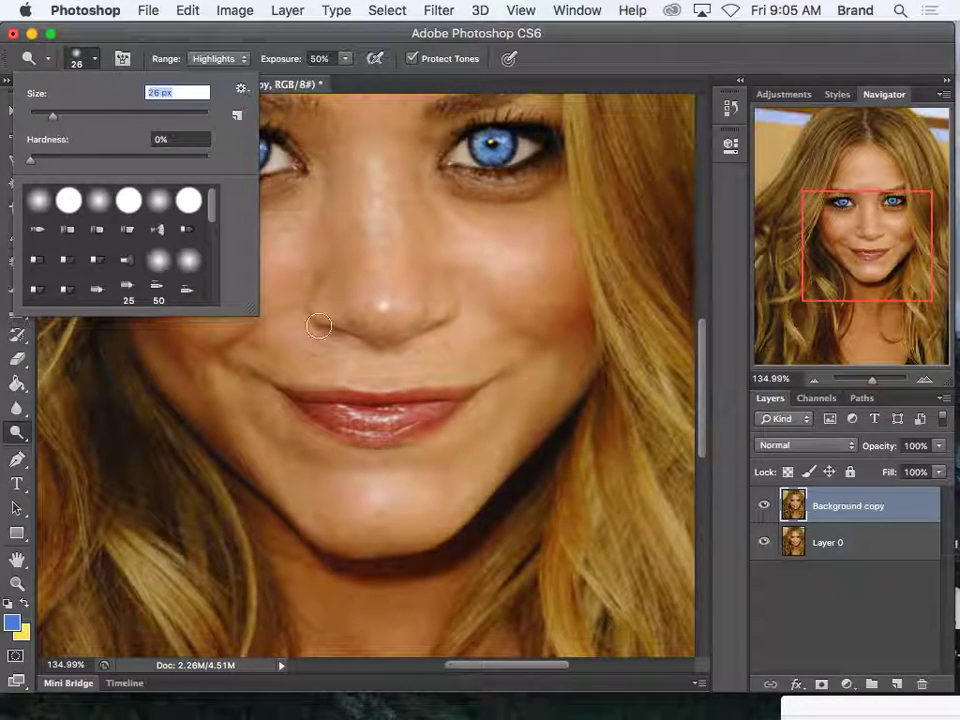
left_click(334, 413)
mouse_move(343, 411)
left_mouse_down()
mouse_move(400, 418)
mouse_move(443, 398)
mouse_move(331, 404)
mouse_move(386, 428)
left_mouse_up()
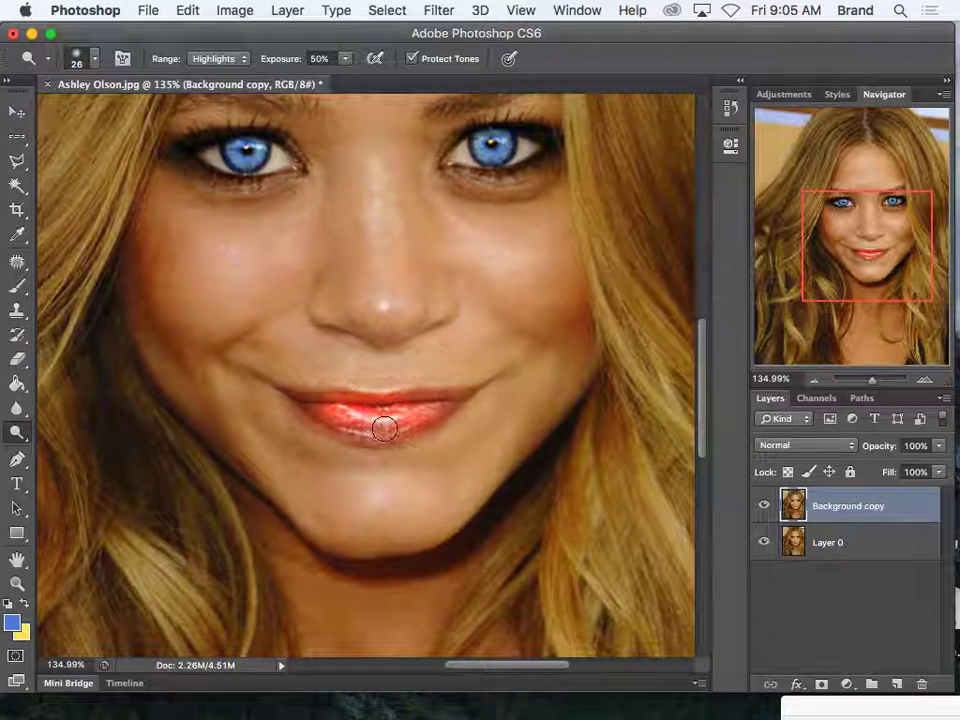
Try brightening the hair beside the cheek with the Dodge brush at 50% exposure.
mouse_move(600, 210)
left_mouse_down()
mouse_move(637, 329)
mouse_move(690, 398)
mouse_move(664, 242)
left_mouse_up()
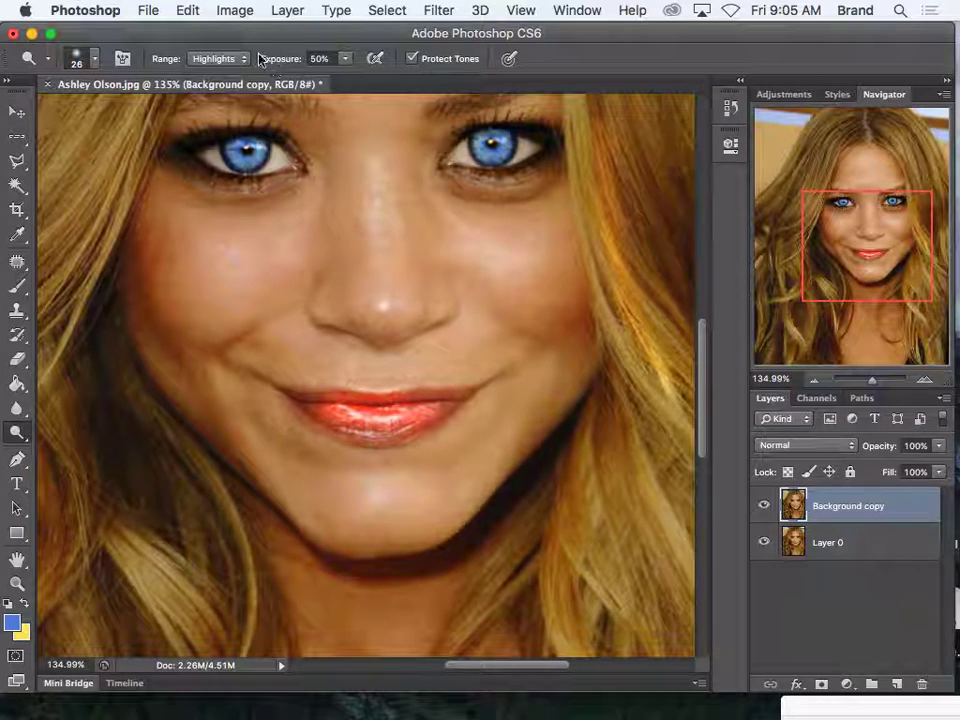
left_click(347, 63)
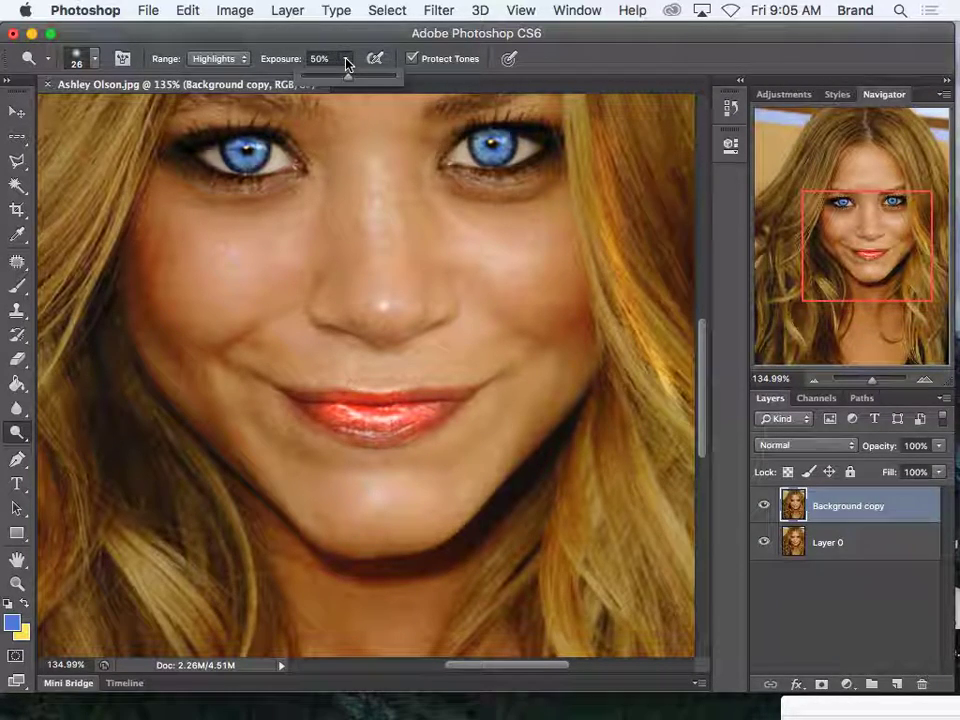
left_click(347, 63)
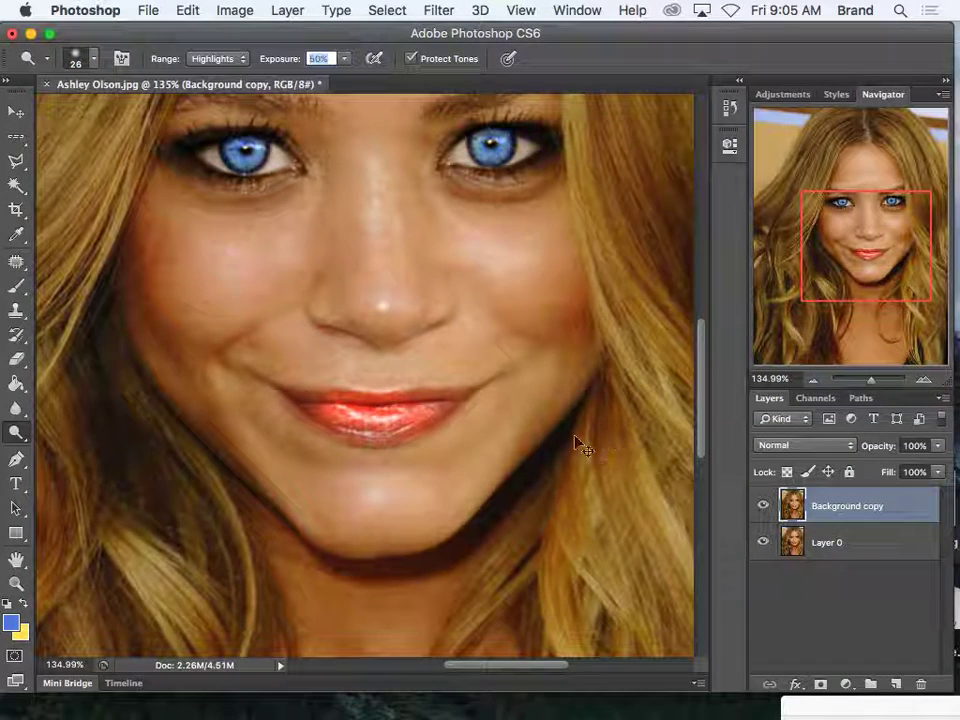
Lower the Dodge exposure to 9% and lightly brighten the hair along the right side of the face.
left_click(343, 62)
left_click_drag(322, 81, 308, 81)
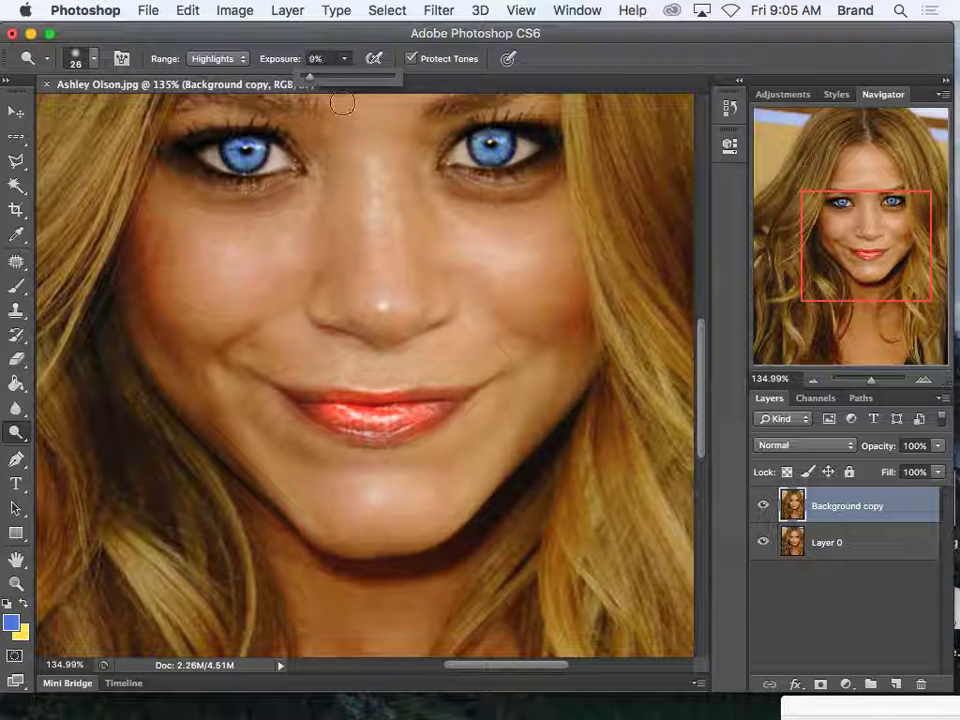
mouse_move(633, 271)
left_mouse_down()
mouse_move(676, 371)
mouse_move(588, 176)
mouse_move(635, 339)
mouse_move(674, 403)
mouse_move(650, 393)
mouse_move(634, 453)
mouse_move(650, 565)
left_mouse_up()
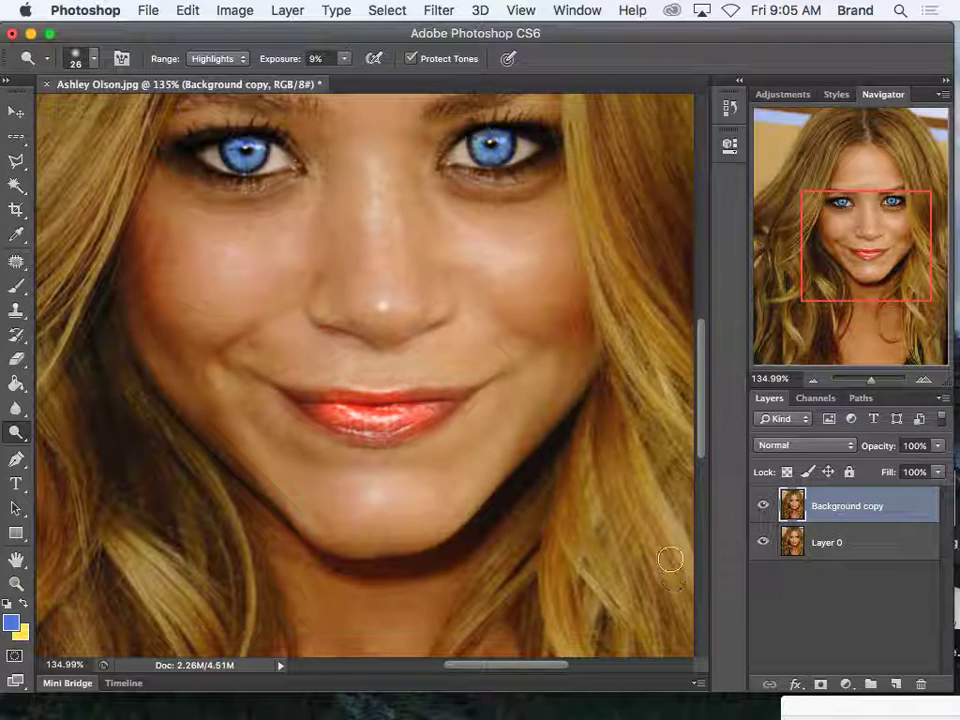